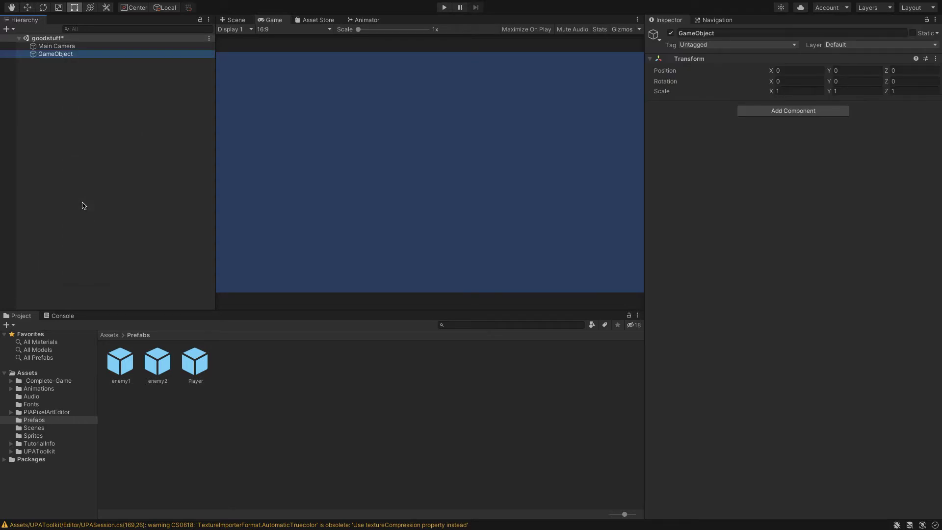
# Add a Sprite Renderer component to the empty GameObject
pyautogui.click(765, 111)
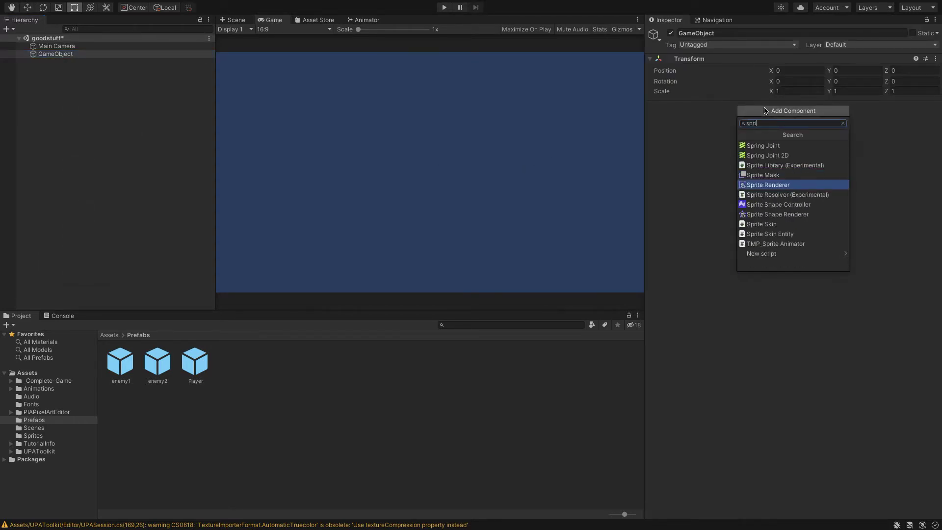
pyautogui.write('sprite')
pyautogui.click(767, 165)
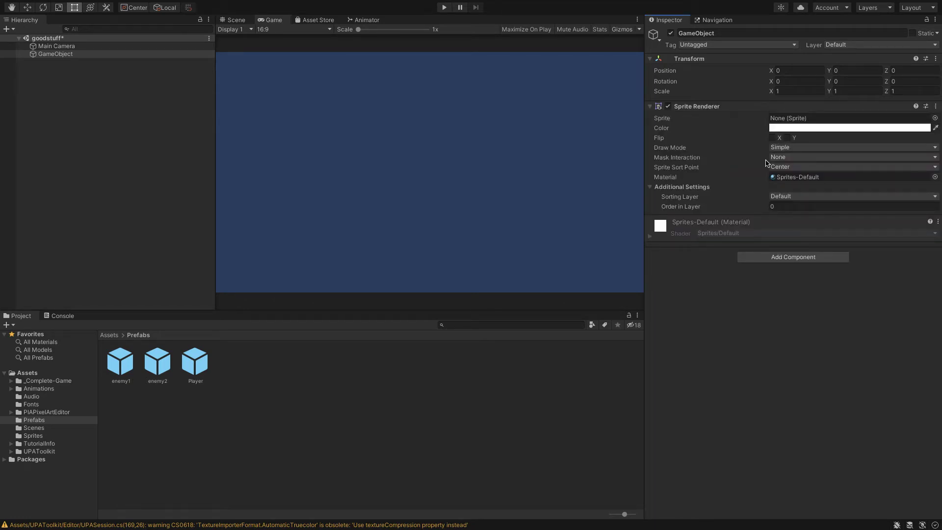
# Assign the Scavengers_SpriteSheet_32 floor tile as the GameObject's sprite
pyautogui.click(934, 118)
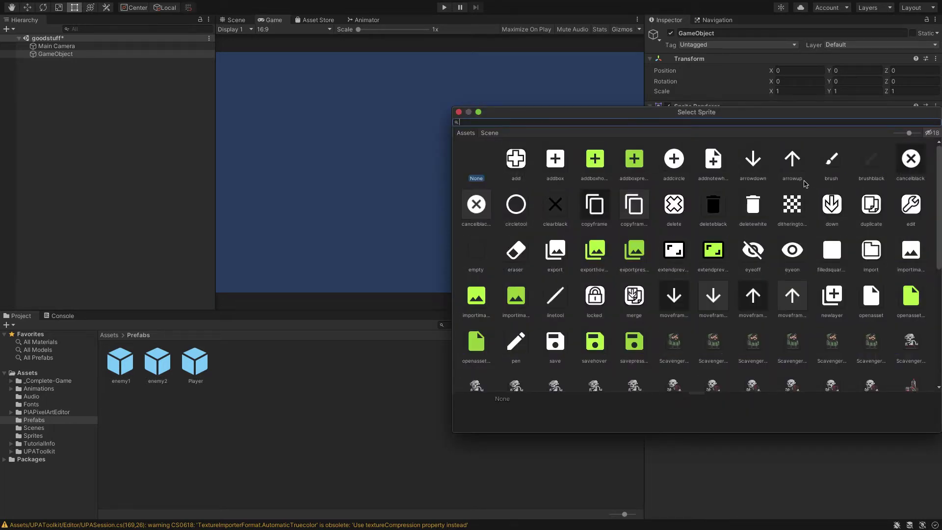
pyautogui.moveTo(770, 112); pyautogui.dragTo(587, 74)
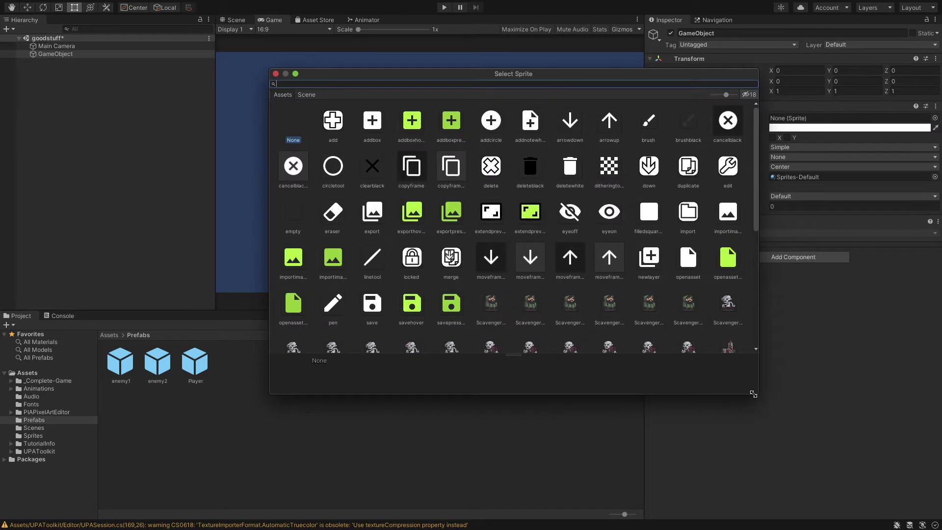
pyautogui.moveTo(753, 394); pyautogui.dragTo(883, 468)
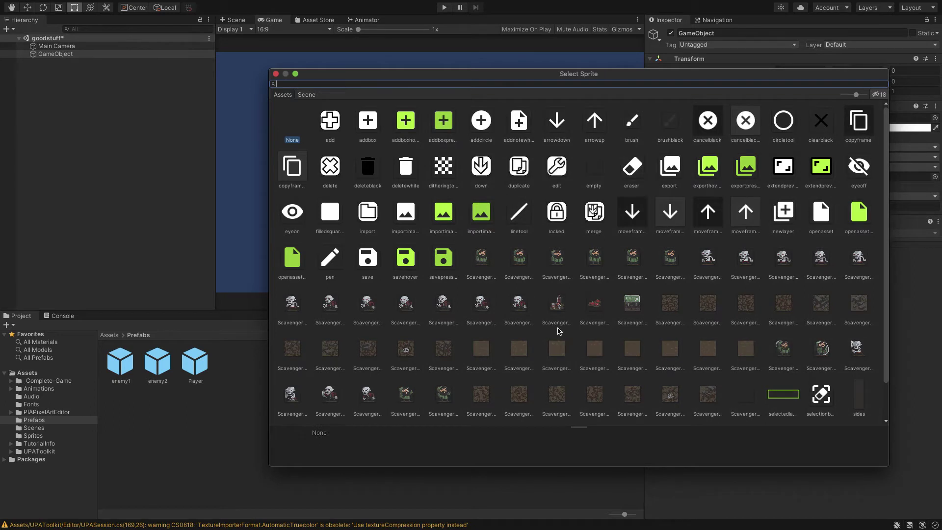
pyautogui.scroll(-2, 552, 331)
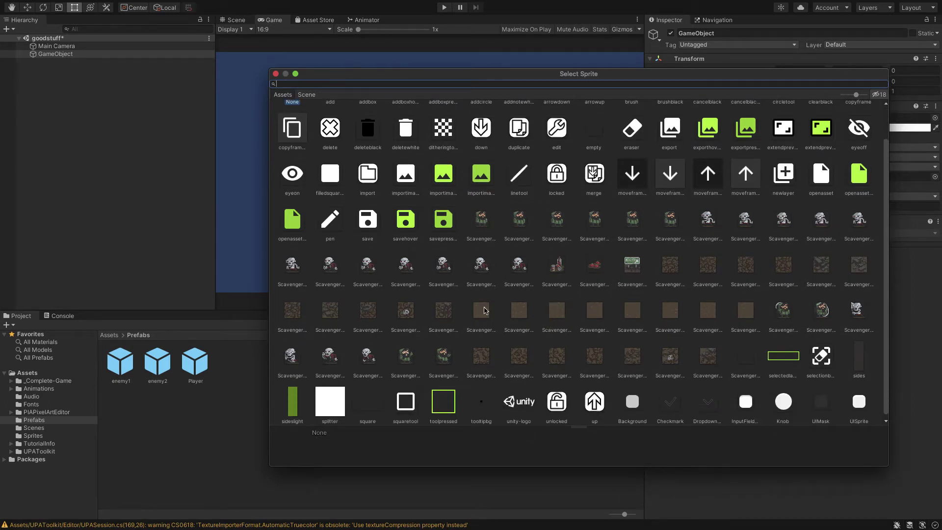
pyautogui.click(483, 310)
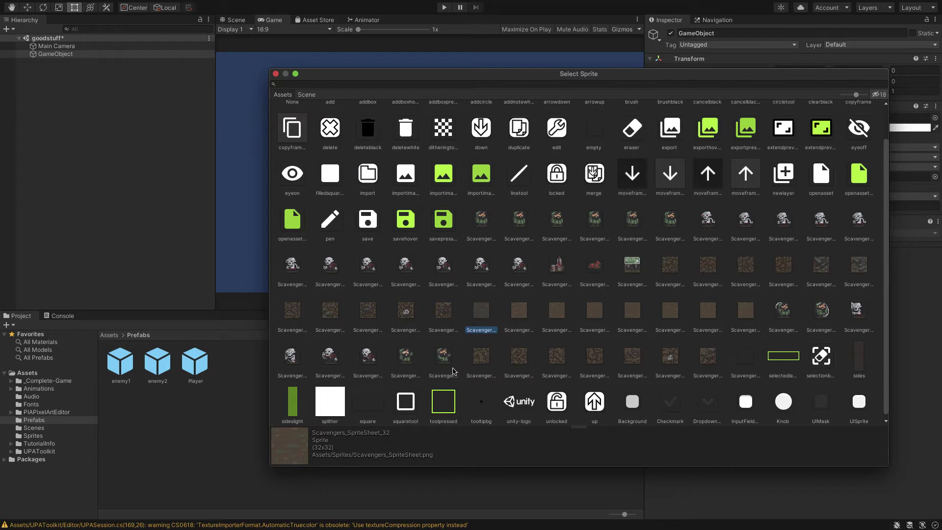
pyautogui.doubleClick(484, 312)
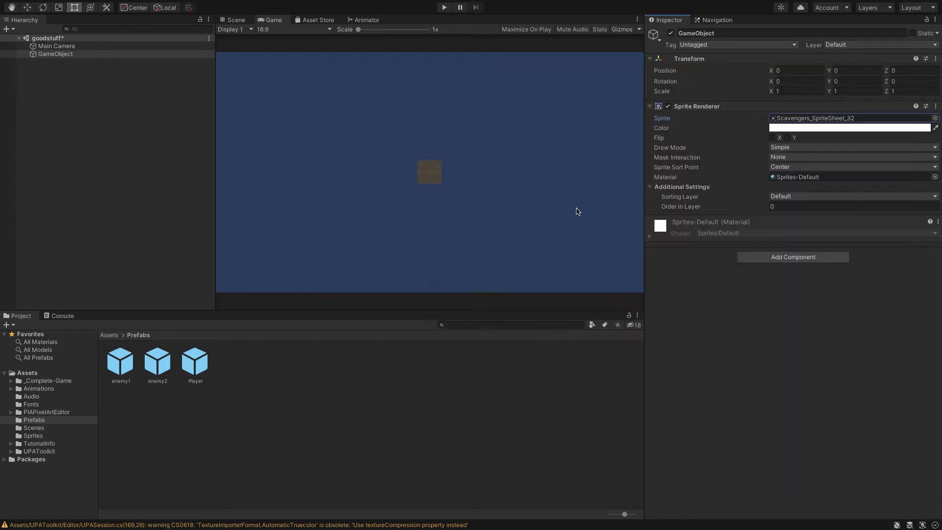
# Rename the GameObject to Floor1 and set its sprite's sorting layer to Floor
pyautogui.click(702, 33)
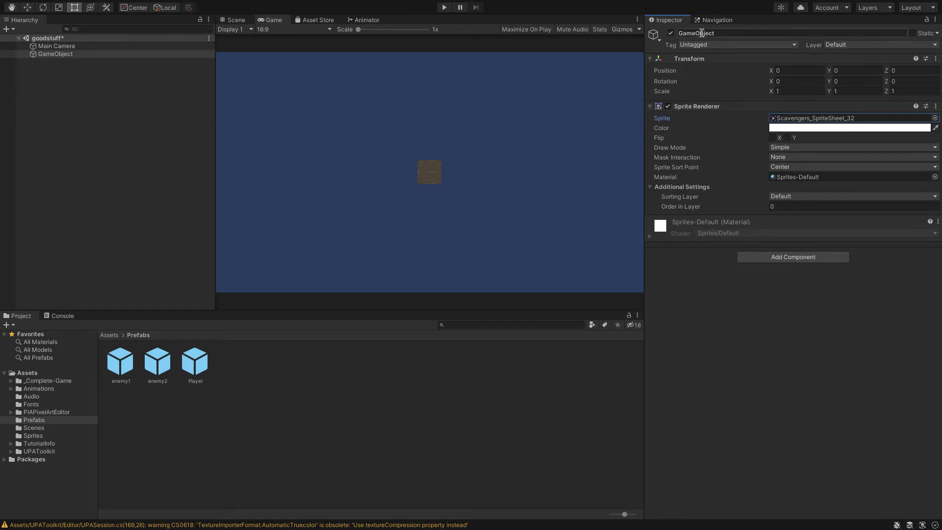
pyautogui.write('Floor1')
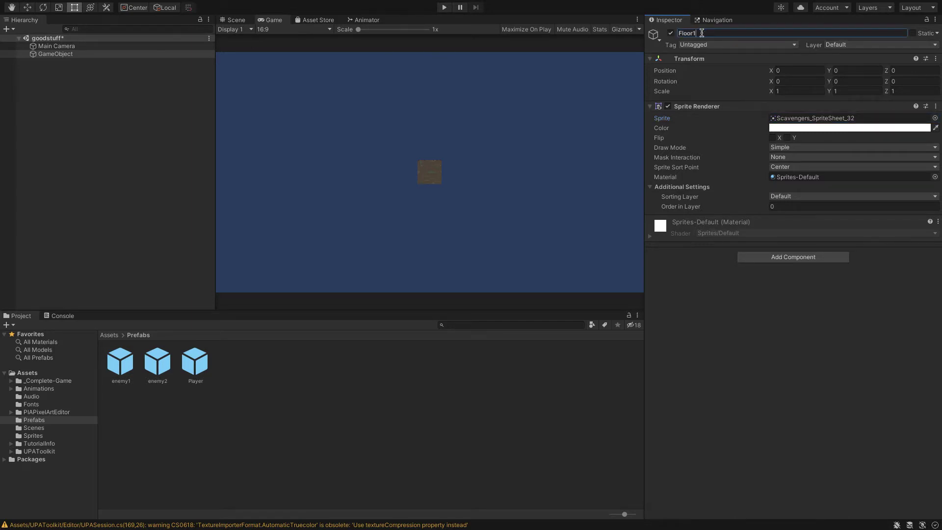
pyautogui.press('Return')
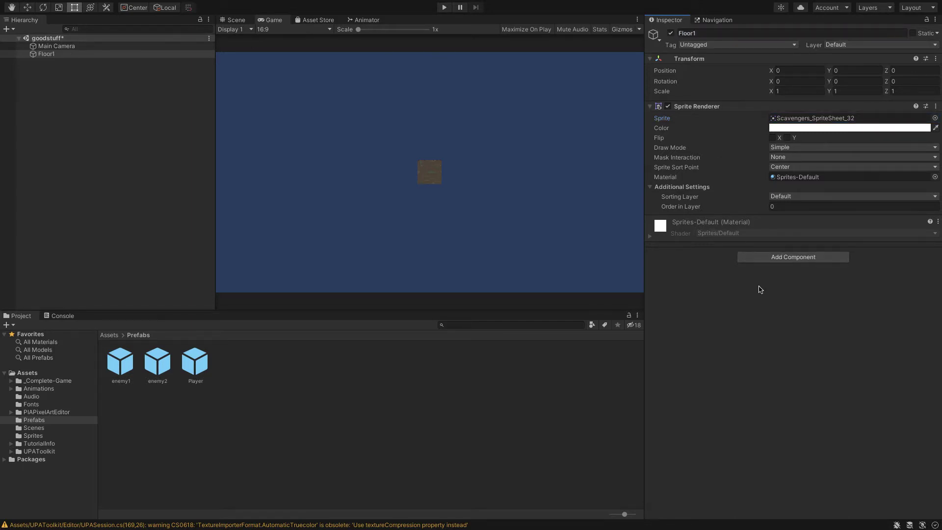
pyautogui.click(799, 196)
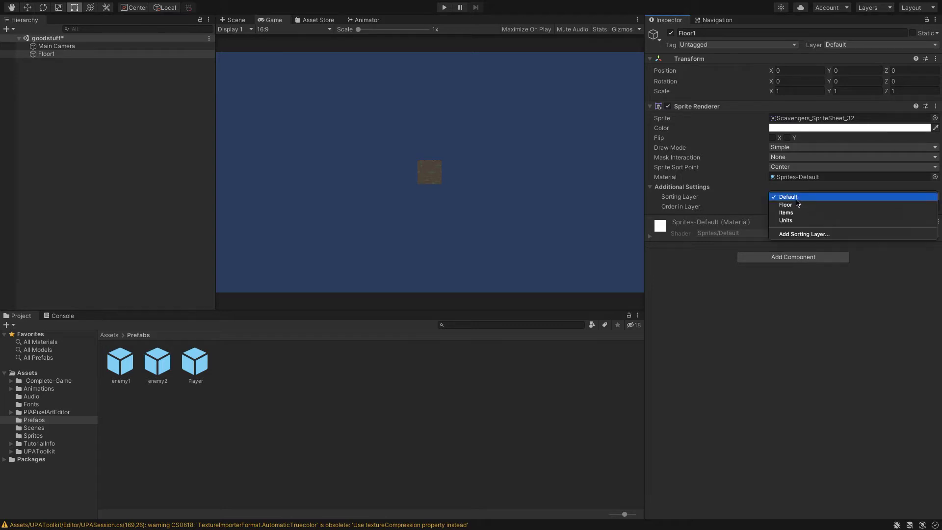
pyautogui.click(796, 204)
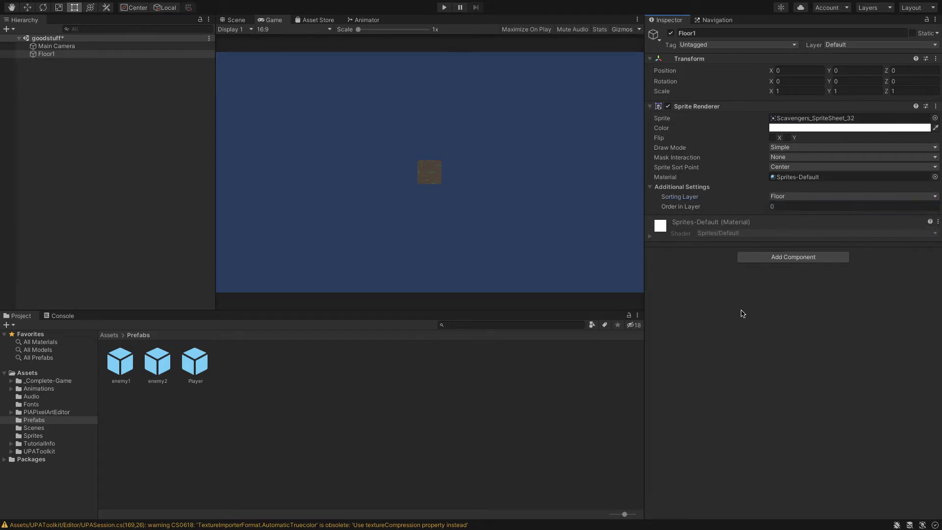
# Save the Floor1 object as a prefab in the Prefabs folder
pyautogui.click(44, 54)
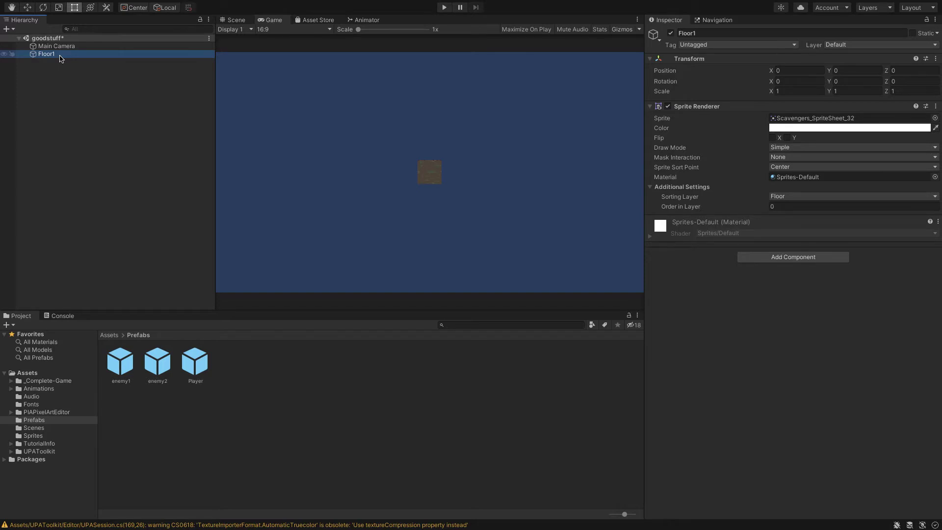
pyautogui.moveTo(61, 58); pyautogui.dragTo(309, 430)
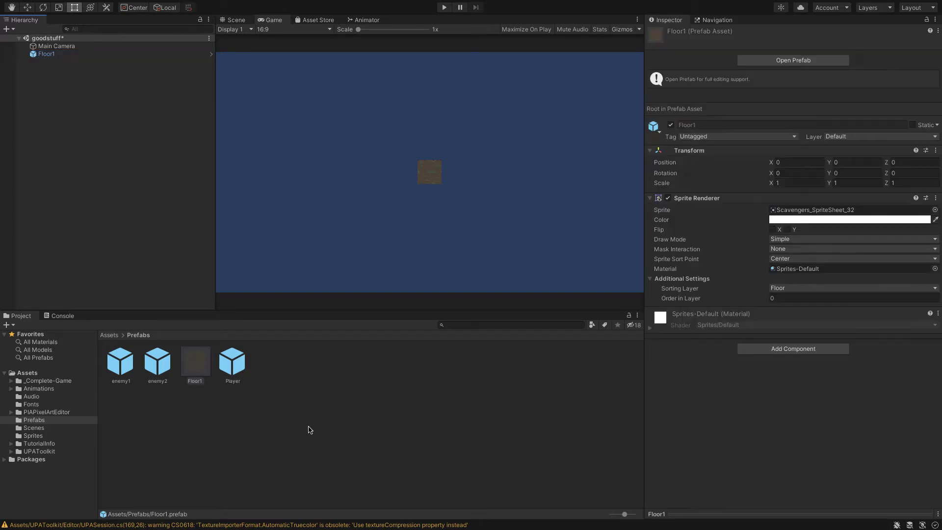
pyautogui.click(176, 210)
# Change the sprite of the Floor1 object in the scene to Scavengers_SpriteSheet_33
pyautogui.click(69, 55)
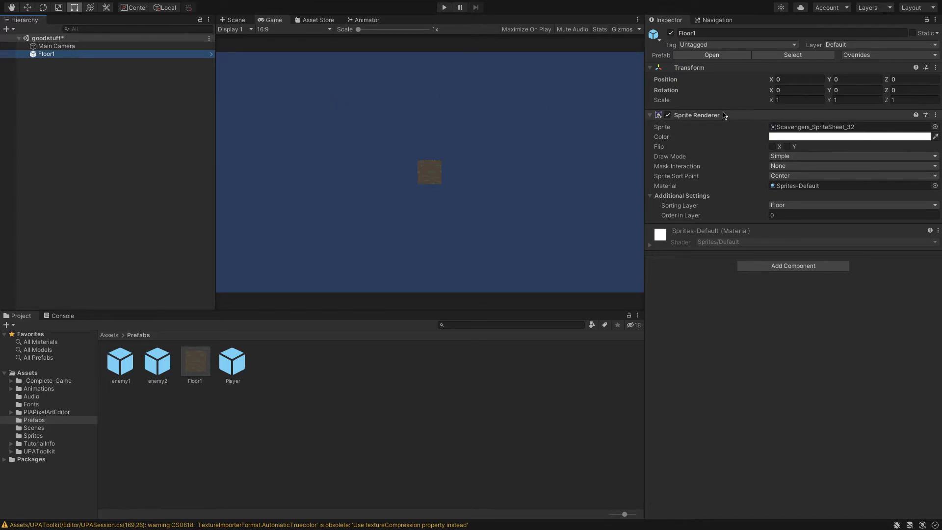
pyautogui.click(935, 127)
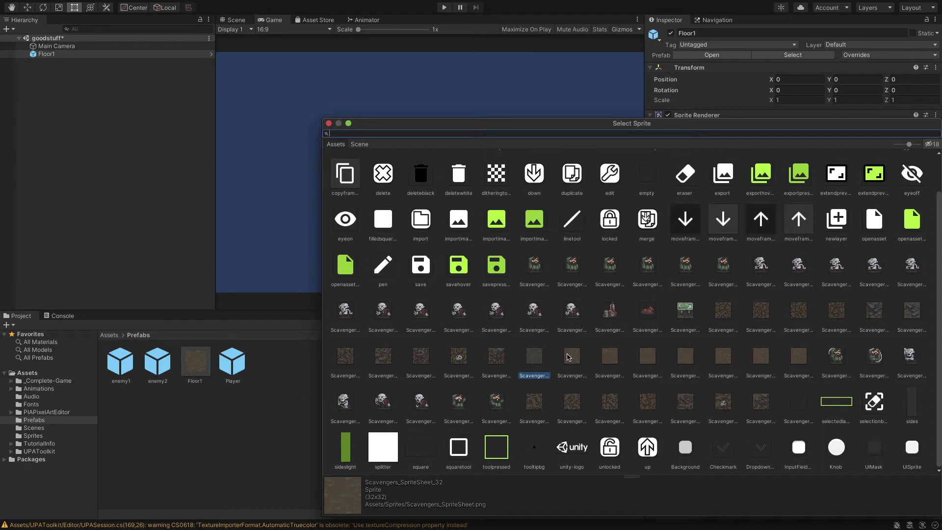
pyautogui.click(569, 357)
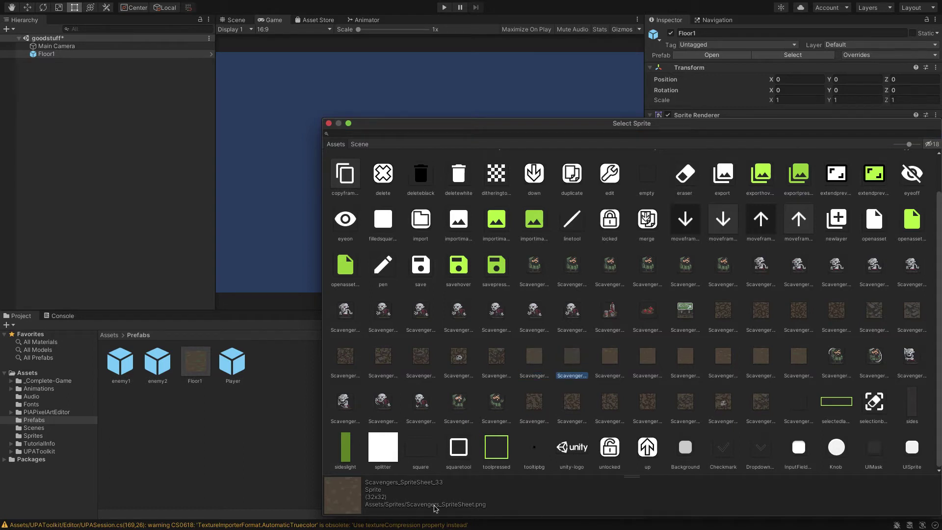
pyautogui.doubleClick(571, 364)
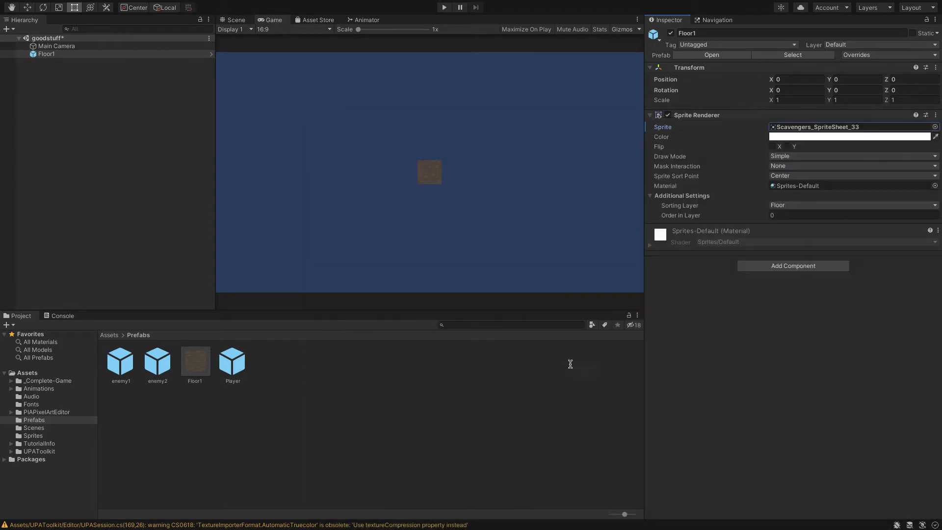
# Rename the Floor1 object in the scene to Floor2
pyautogui.click(114, 54)
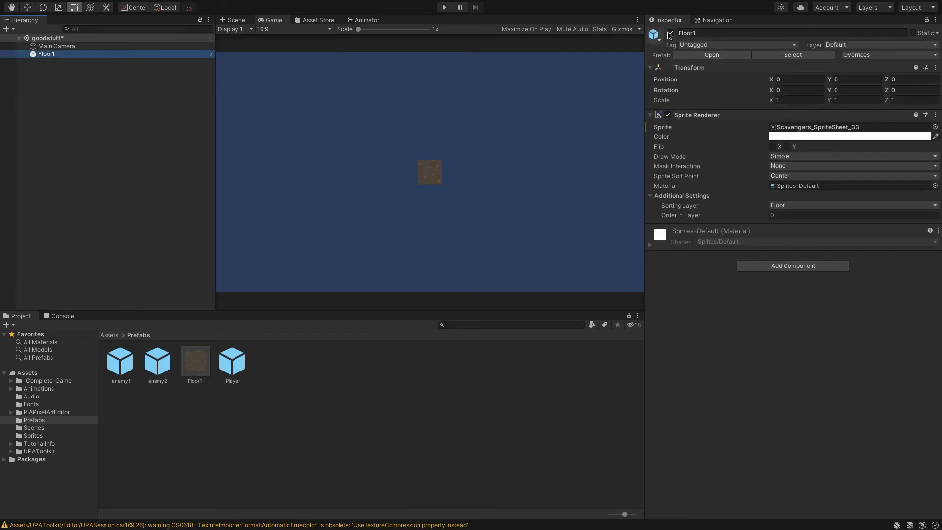
pyautogui.click(712, 34)
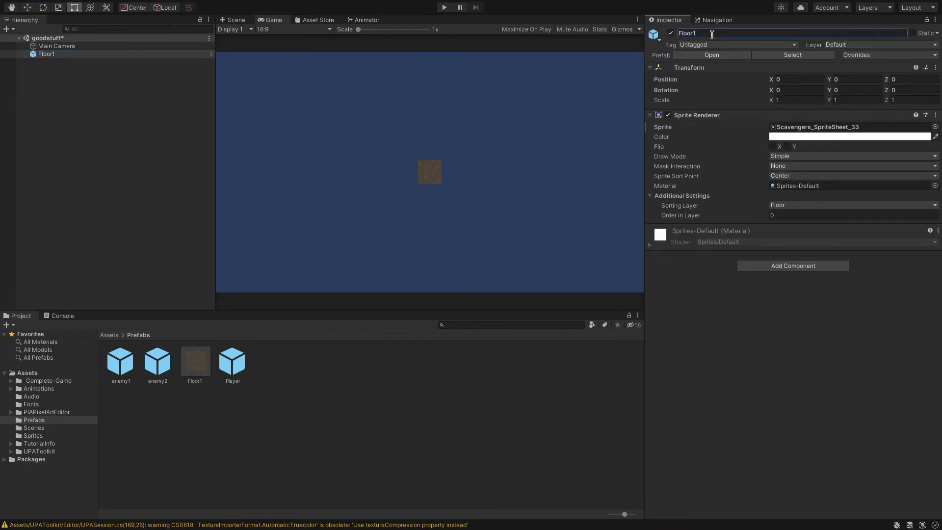
pyautogui.press('BackSpace')
pyautogui.write('2')
pyautogui.press('Return')
# Save the Floor2 object as a new original prefab in the Prefabs folder
pyautogui.click(68, 102)
pyautogui.click(54, 54)
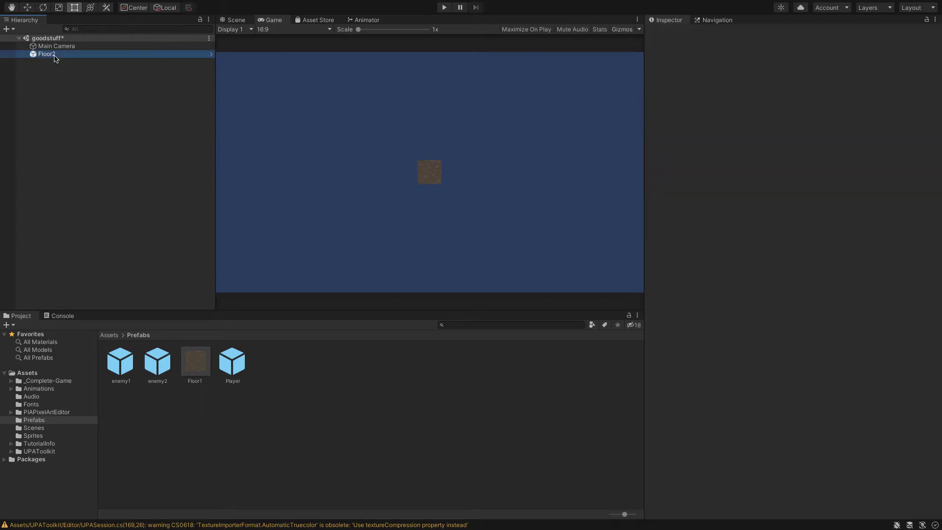
pyautogui.moveTo(304, 423); pyautogui.dragTo(307, 401)
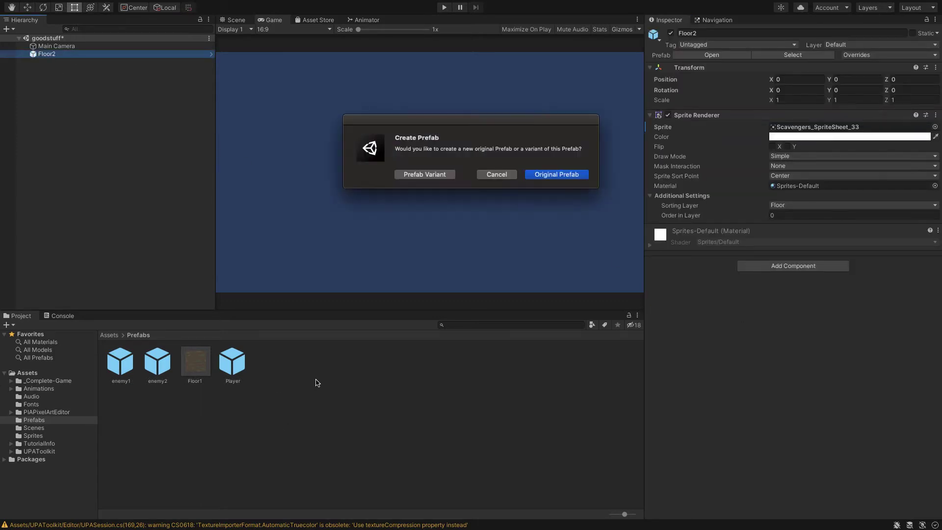
pyautogui.click(557, 175)
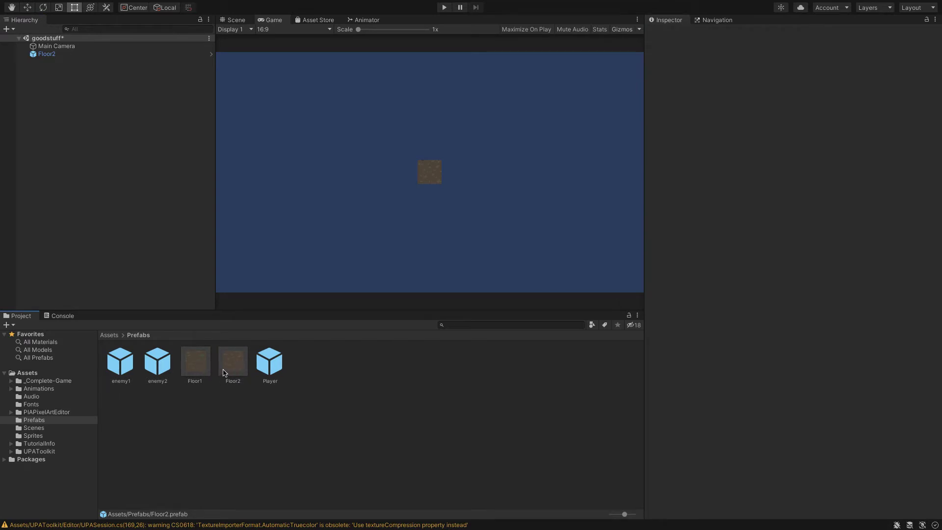
# Rename the Floor2 object in the scene to Floor3
pyautogui.click(61, 55)
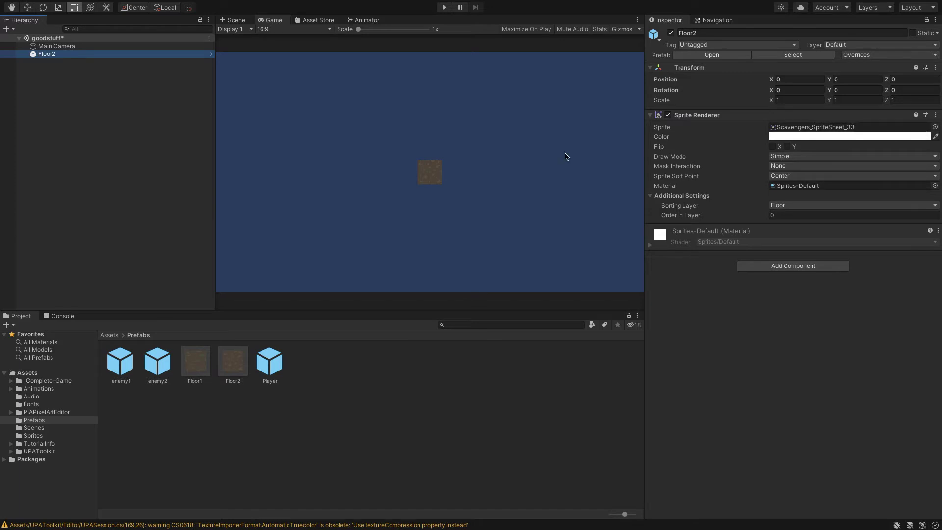
pyautogui.click(706, 32)
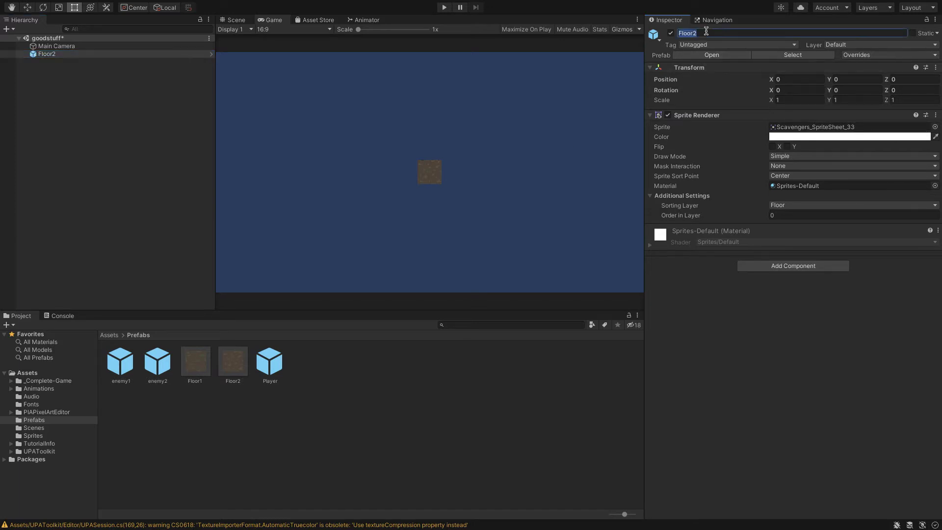
pyautogui.write('Floor3')
pyautogui.press('Return')
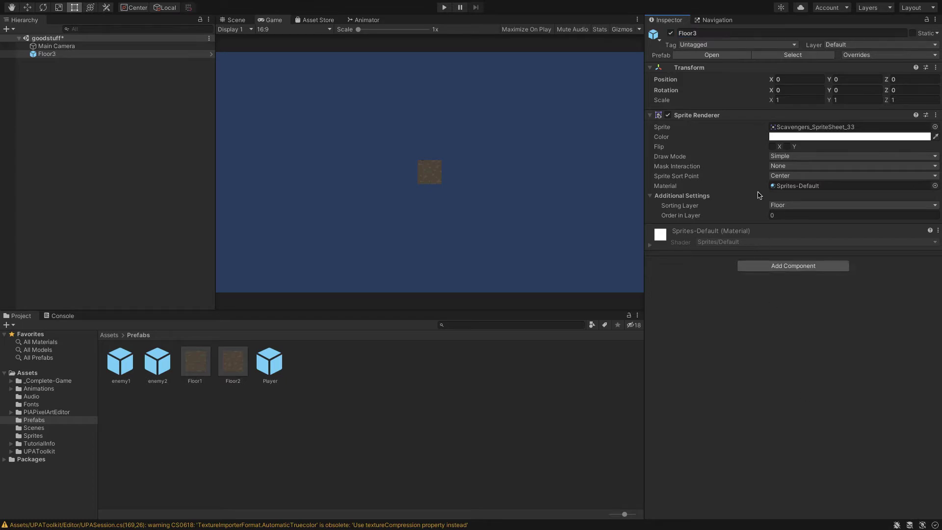
# Change the Floor3 object's sprite to Scavengers_SpriteSheet_34
pyautogui.click(934, 127)
pyautogui.click(608, 354)
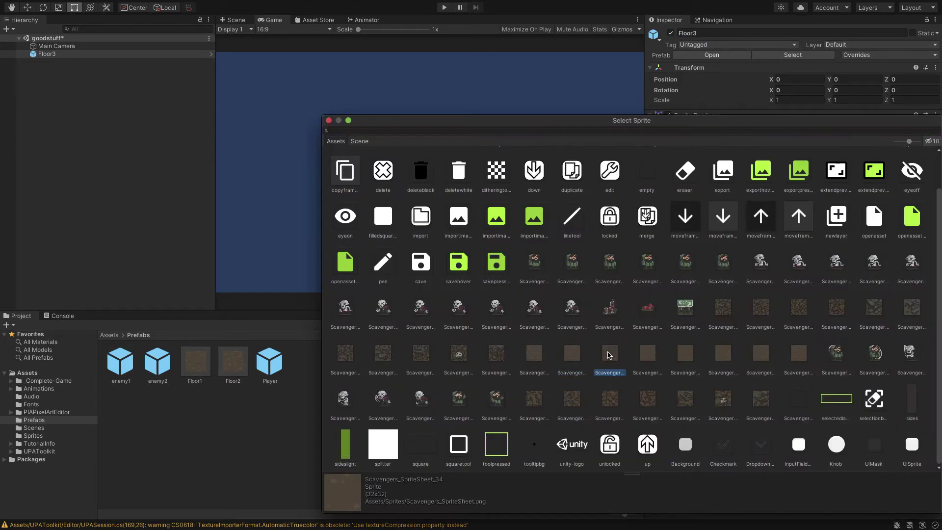
pyautogui.doubleClick(608, 354)
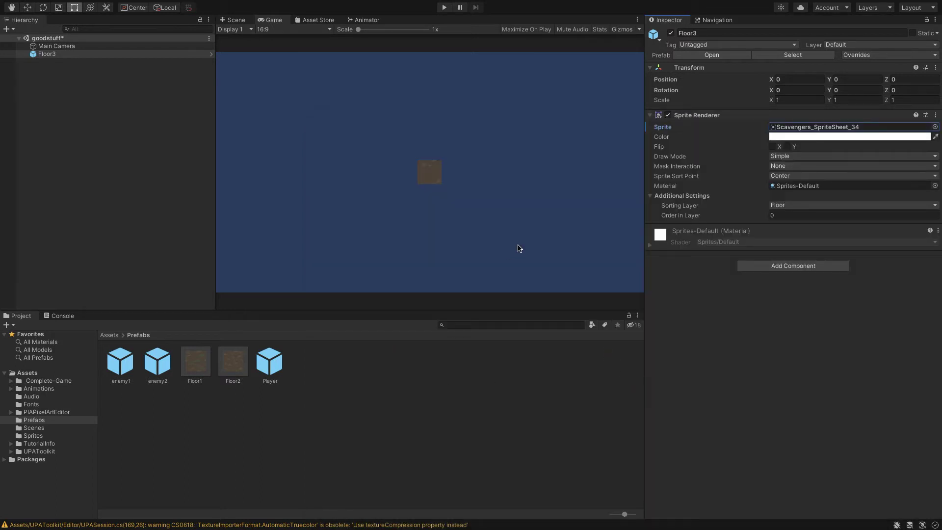
# Save the Floor3 object as a new original prefab in the Prefabs folder
pyautogui.click(63, 55)
pyautogui.moveTo(60, 56); pyautogui.dragTo(334, 444)
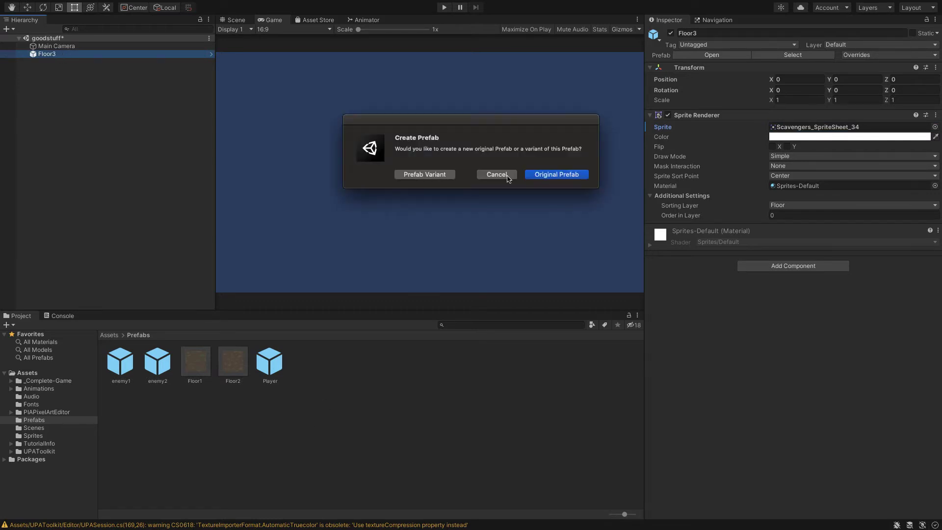
pyautogui.click(548, 178)
pyautogui.moveTo(705, 3)
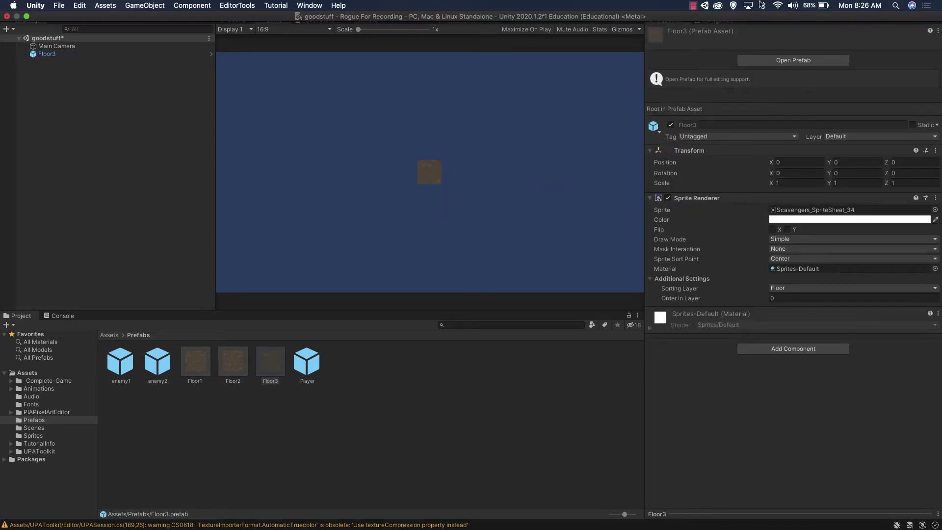
pyautogui.click(694, 6)
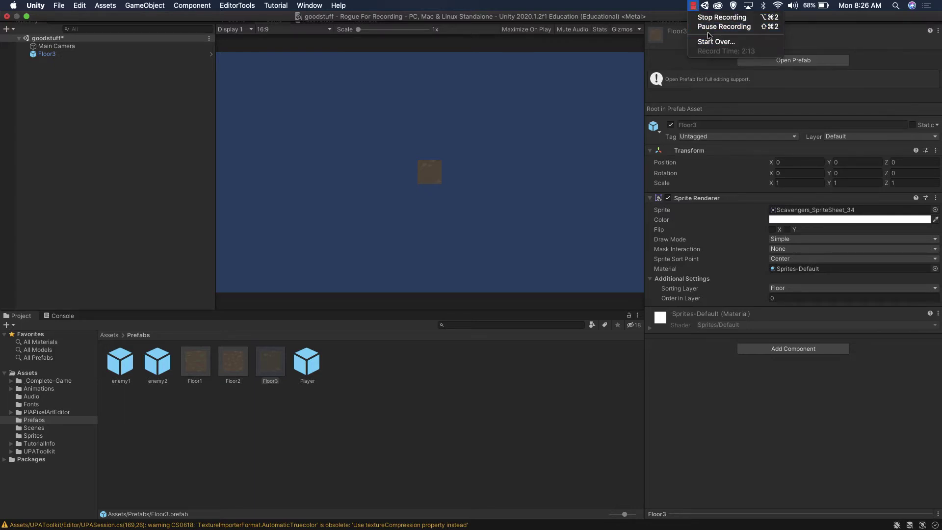
pyautogui.click(724, 27)
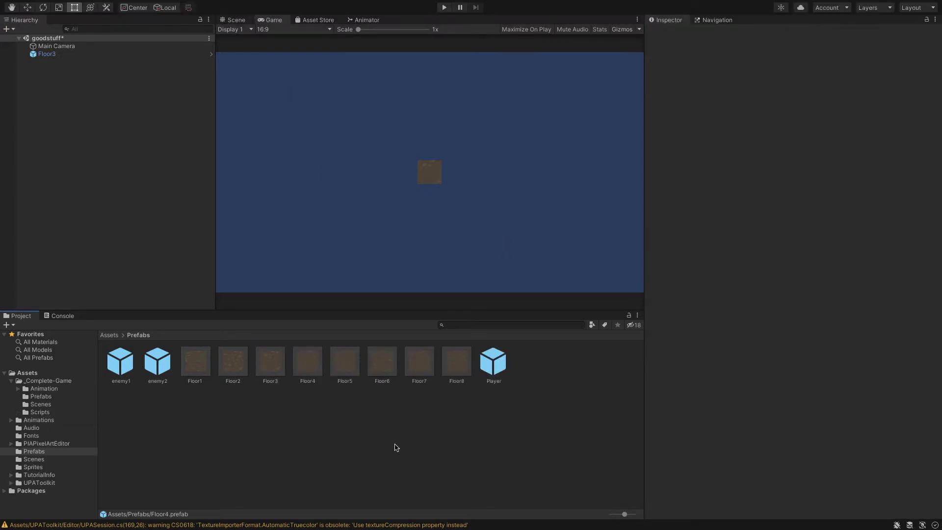
# Look through the Floor1 to Floor8 prefabs one by one and check each one's sprite and sorting layer
pyautogui.click(191, 352)
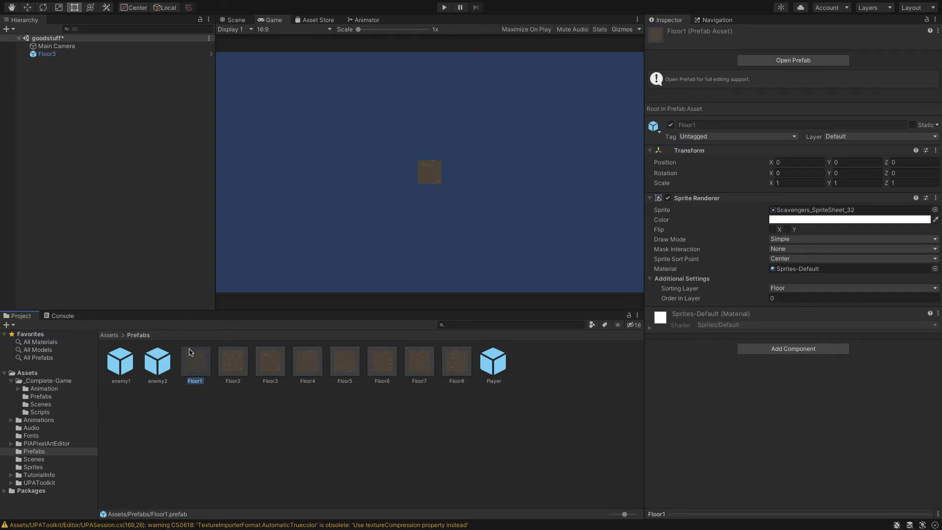
pyautogui.press('Right')
pyautogui.press('Right')
pyautogui.press('Right')
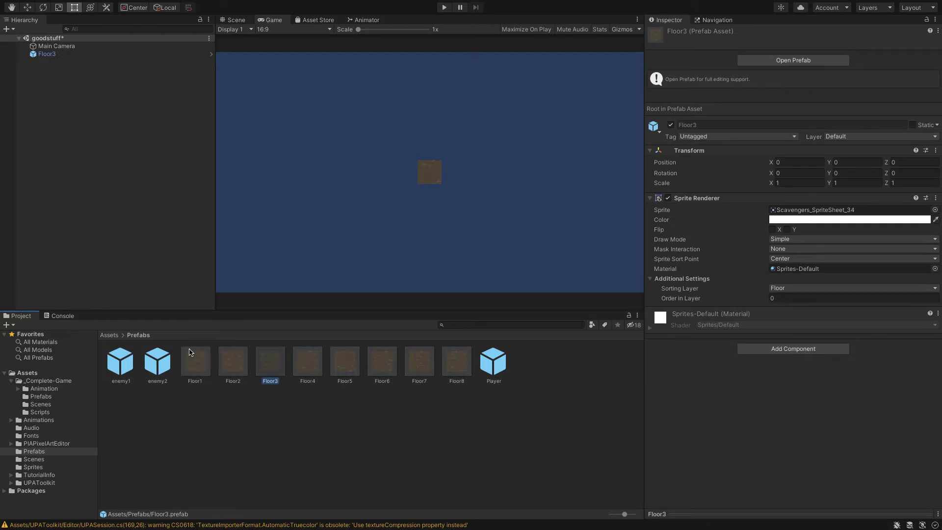
pyautogui.press('Right')
pyautogui.press('Right')
pyautogui.press('Right')
pyautogui.press('Right')
pyautogui.click(457, 426)
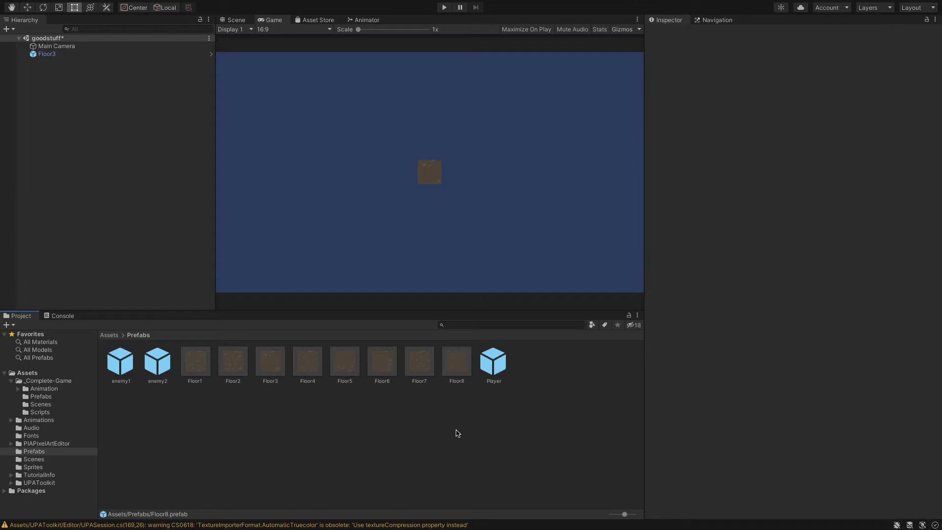
# Rename the Floor3 object in the scene to Exit
pyautogui.click(77, 55)
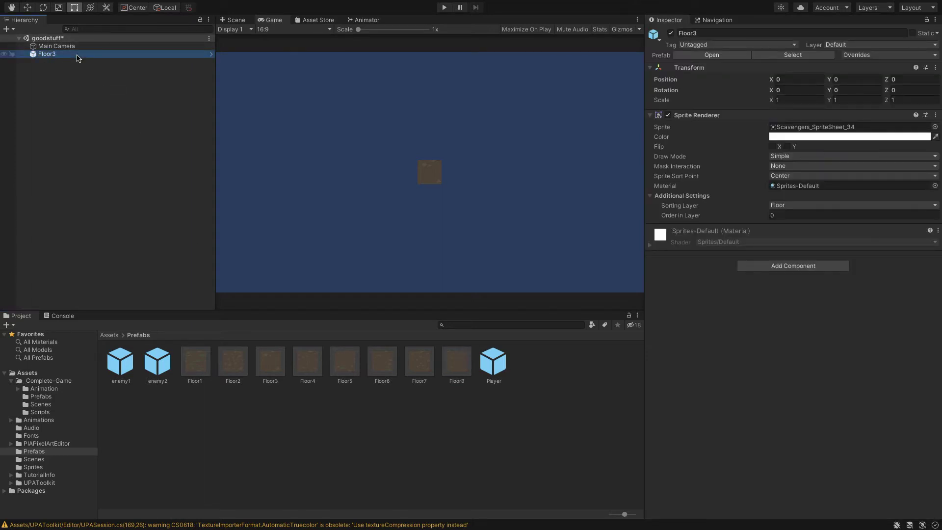
pyautogui.click(701, 33)
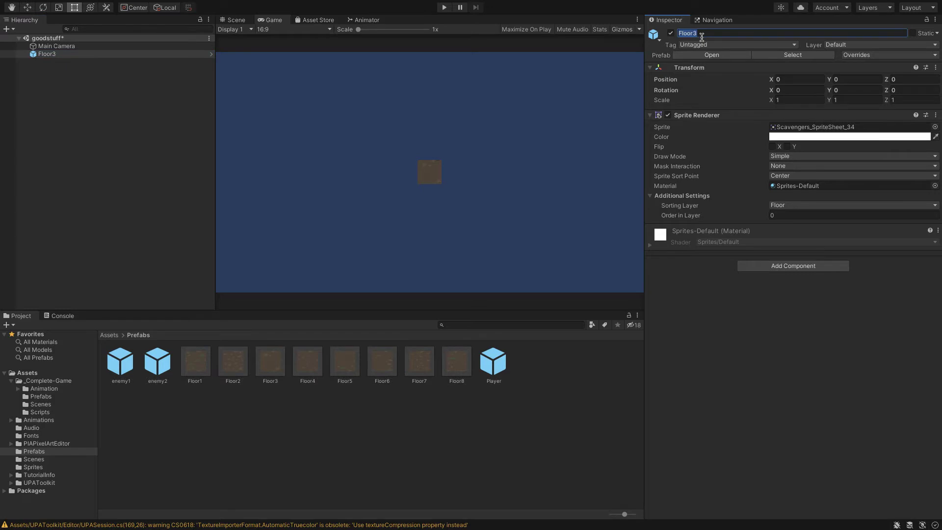
pyautogui.write('Exit')
pyautogui.click(842, 371)
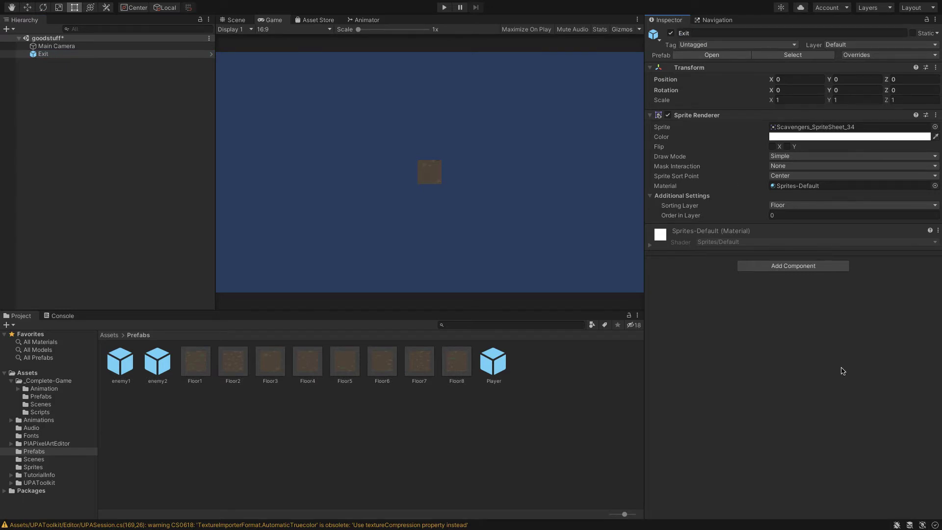
# Change the Exit object's sprite to the exit sign, Scavengers_SpriteSheet_20
pyautogui.click(935, 127)
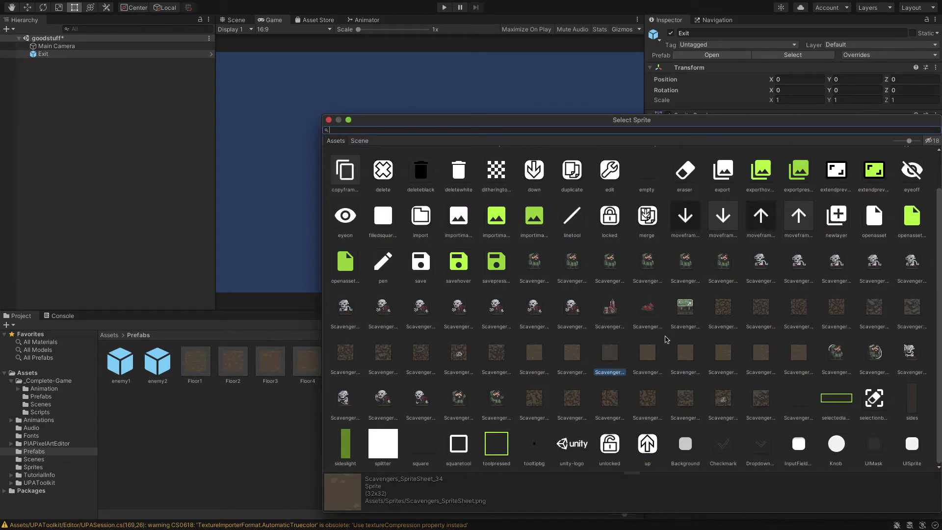
pyautogui.moveTo(909, 141); pyautogui.dragTo(913, 143)
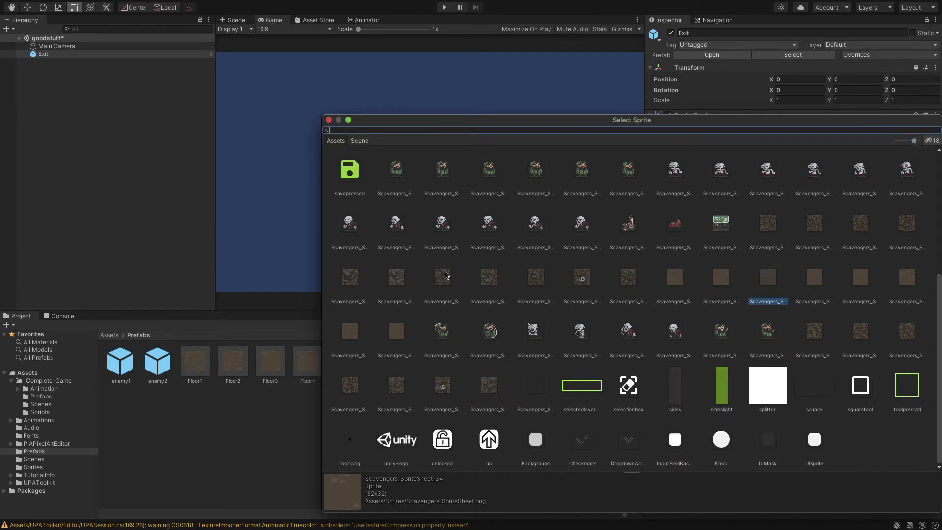
pyautogui.click(721, 223)
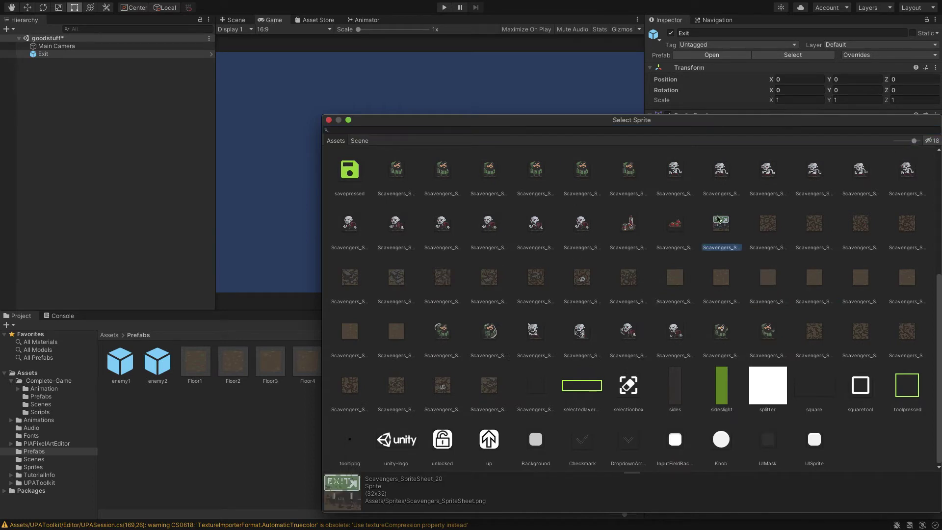
pyautogui.doubleClick(720, 231)
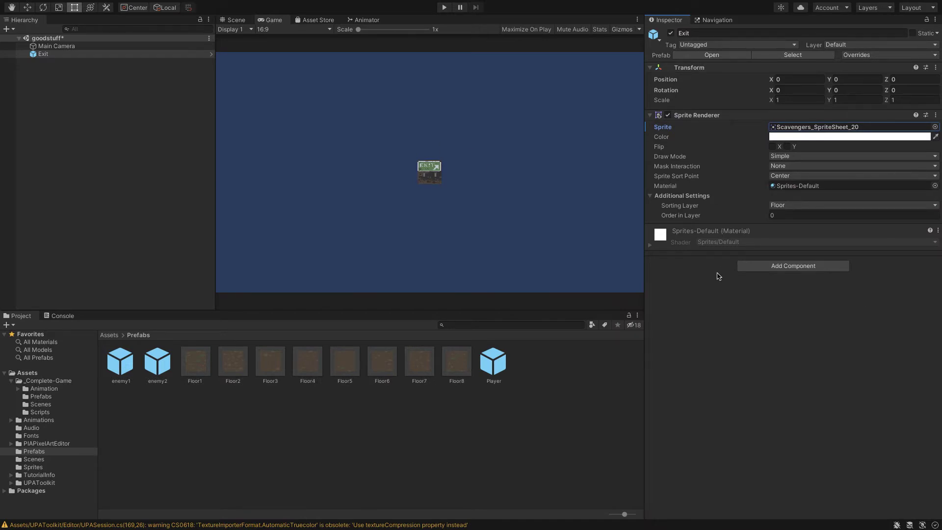
# Add a Box Collider 2D component to the Exit object and make it a trigger
pyautogui.click(759, 275)
pyautogui.click(763, 267)
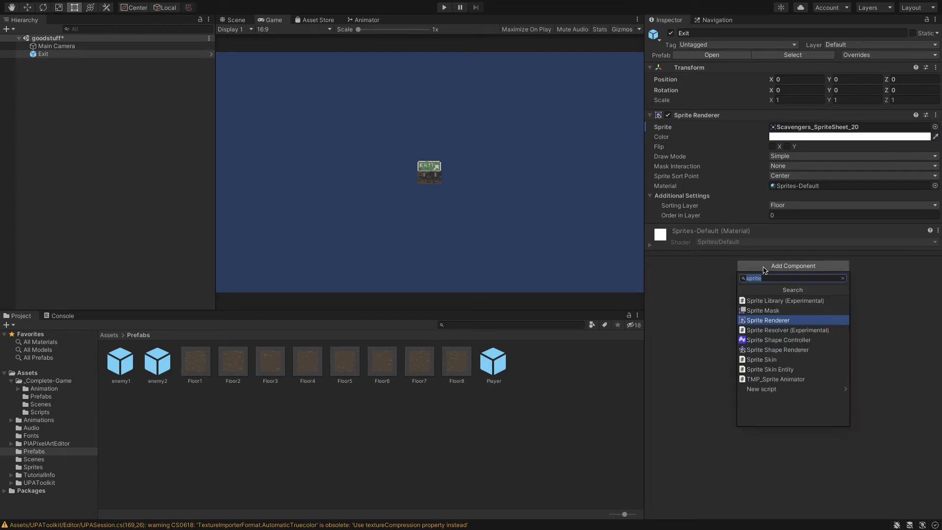
pyautogui.write('2d')
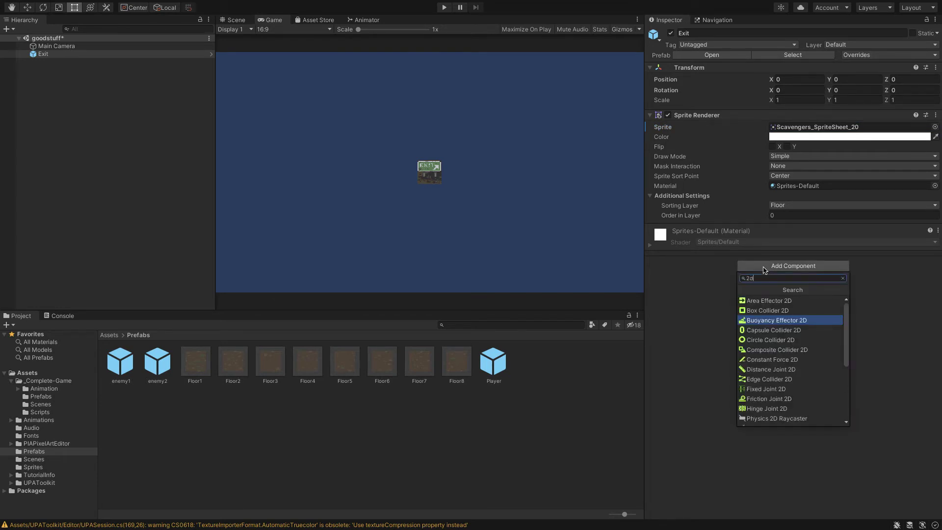
pyautogui.write(' box')
pyautogui.click(774, 301)
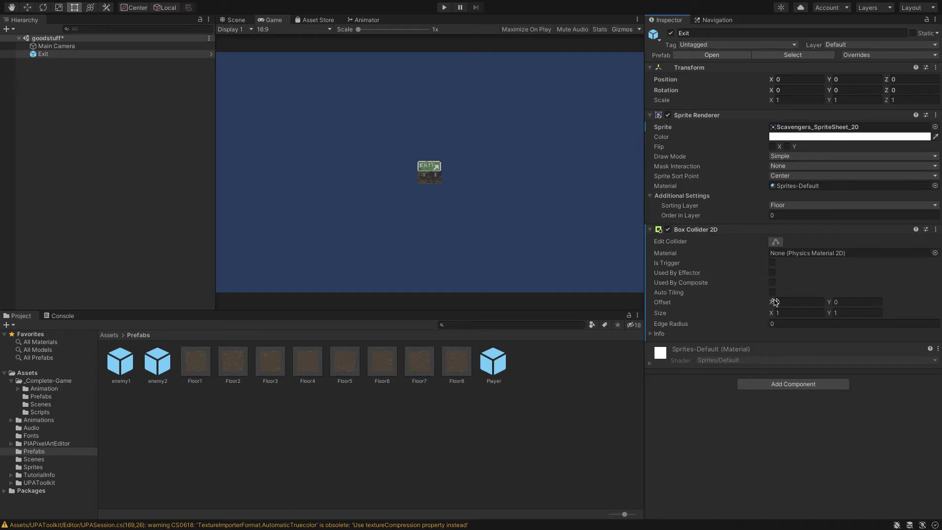
pyautogui.click(773, 264)
# Set the Exit object's sorting layer to Items and its tag to Exit, keeping the Default layer
pyautogui.click(796, 206)
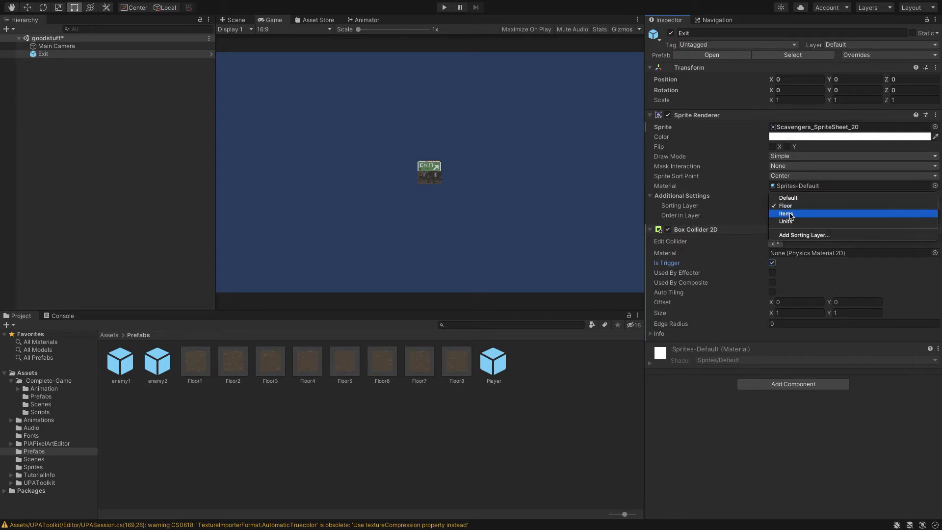
pyautogui.click(785, 214)
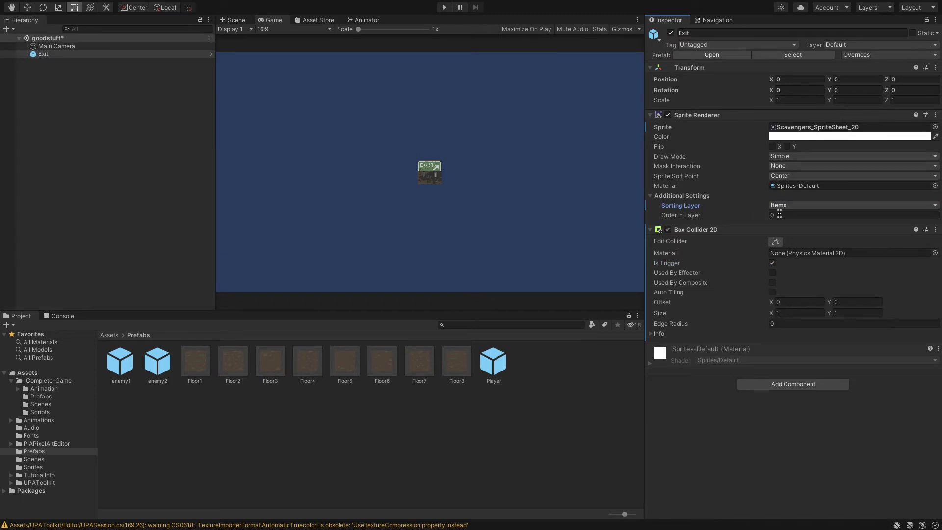
pyautogui.click(747, 45)
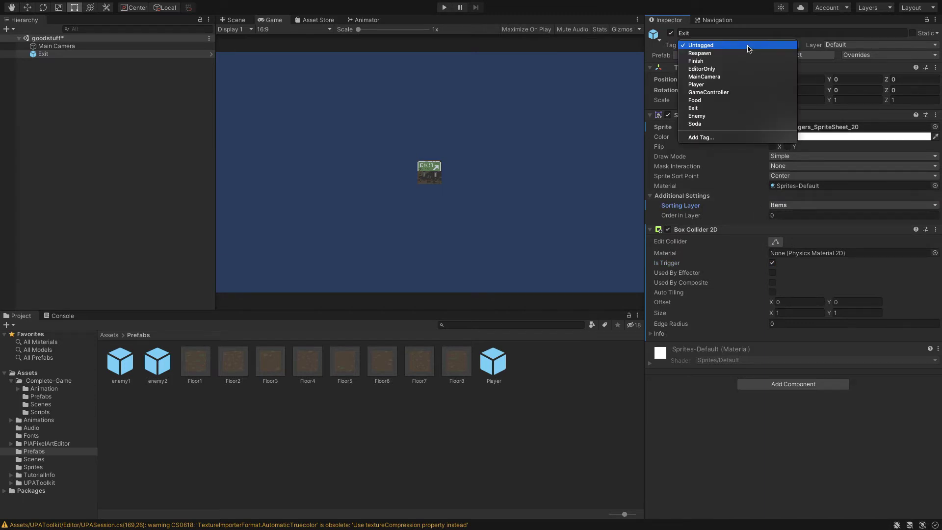
pyautogui.click(717, 108)
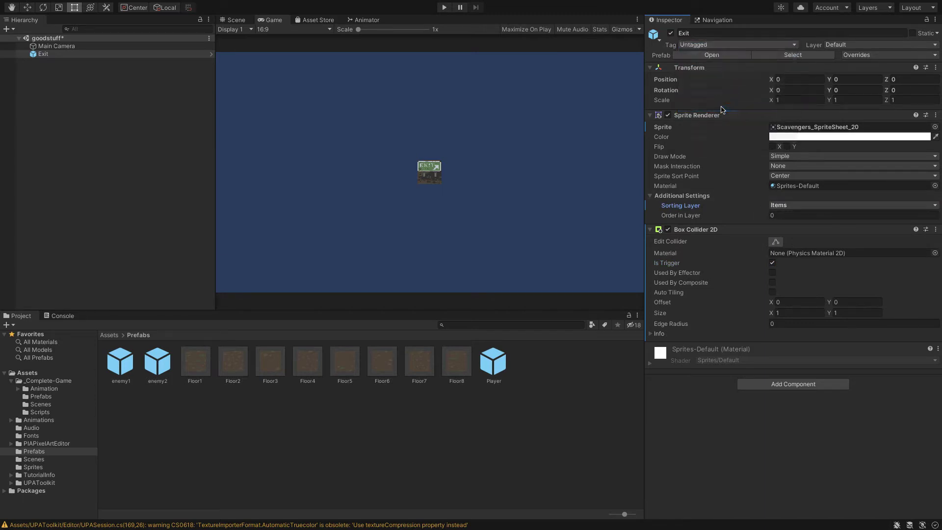
pyautogui.click(843, 46)
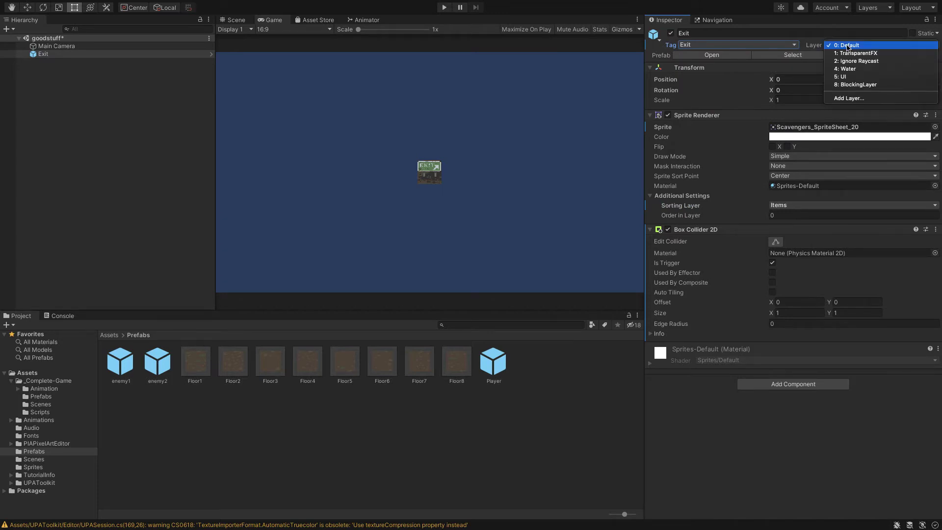
pyautogui.click(847, 46)
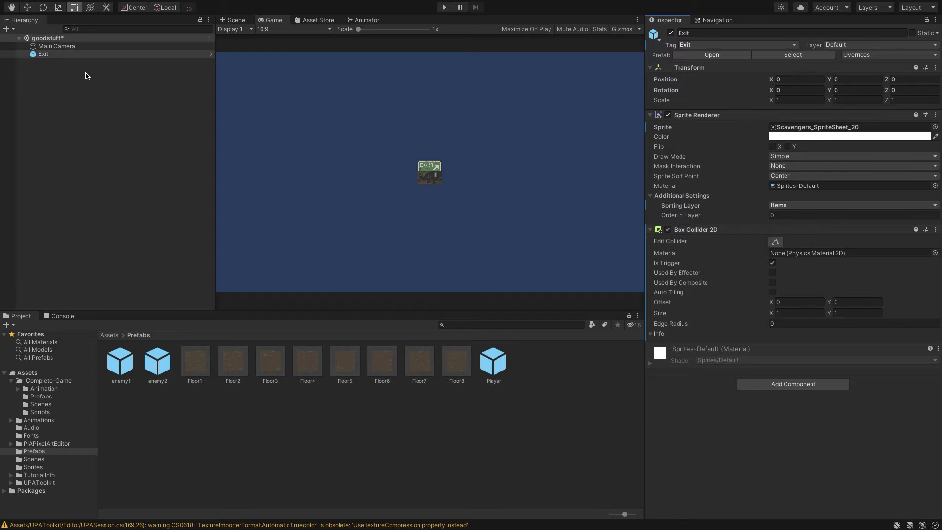
# Save the Exit object as a new original prefab in the Prefabs folder
pyautogui.click(85, 57)
pyautogui.moveTo(89, 57); pyautogui.dragTo(420, 457)
pyautogui.click(559, 175)
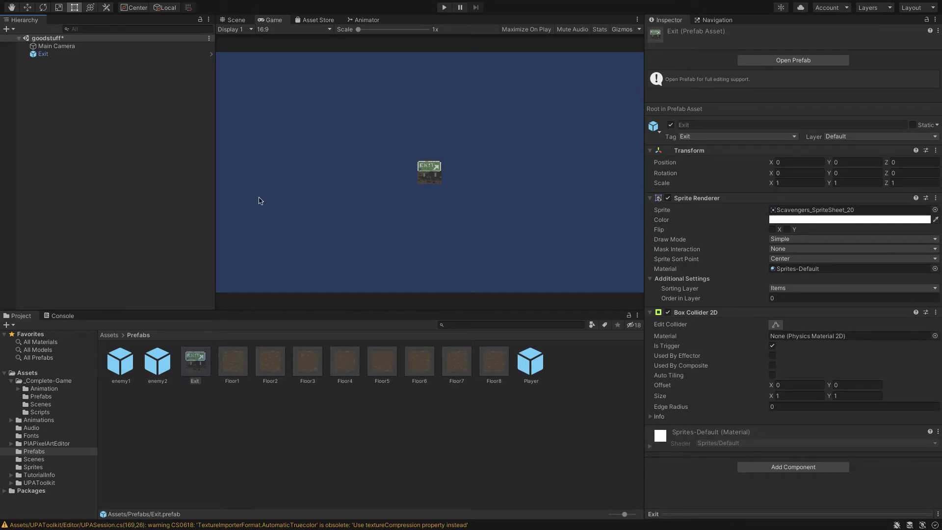
# Rename the Exit object in the scene to Food
pyautogui.click(112, 55)
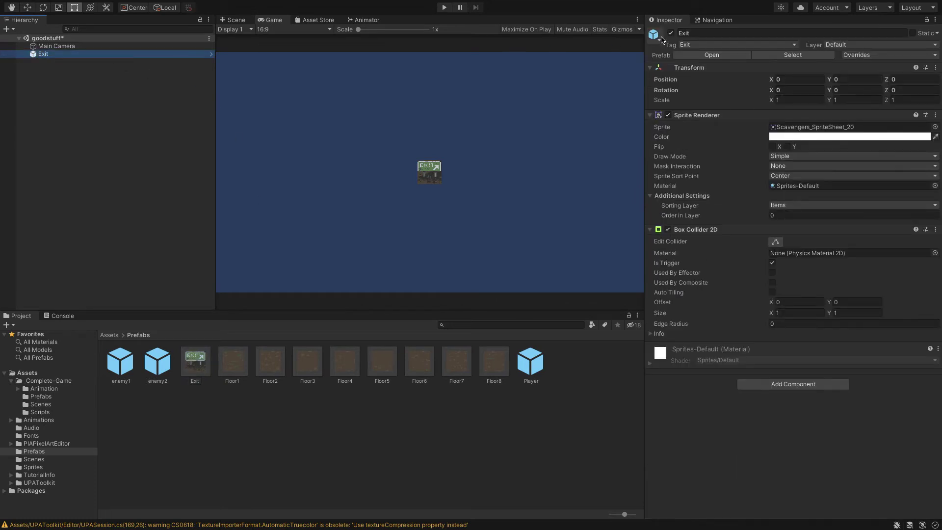
pyautogui.click(695, 33)
pyautogui.write('Food')
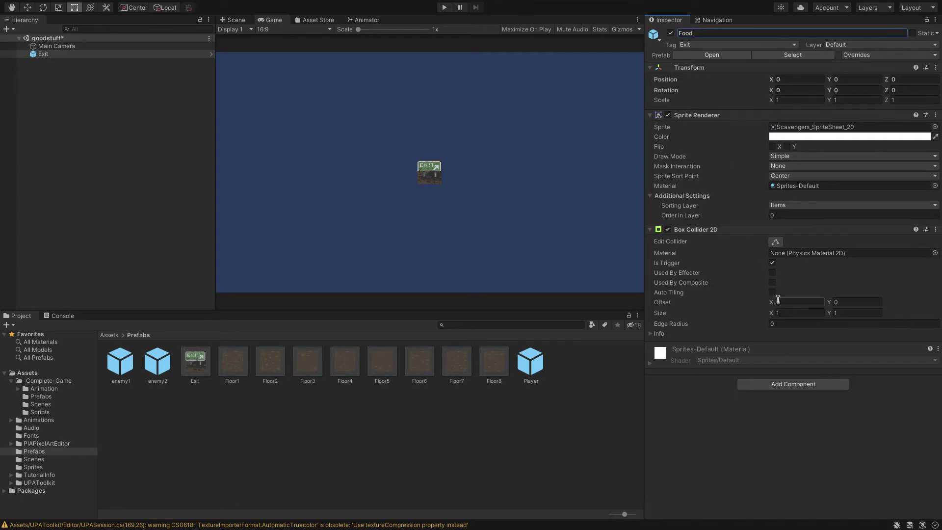
pyautogui.click(779, 416)
# Change the Food object's sprite to Scavengers_SpriteSheet_19 and set its tag to Food
pyautogui.click(158, 55)
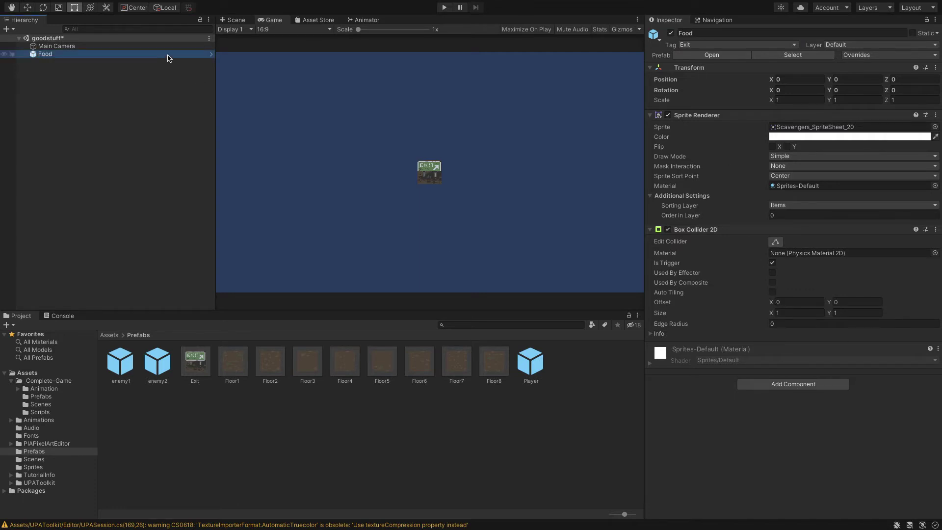
pyautogui.click(935, 128)
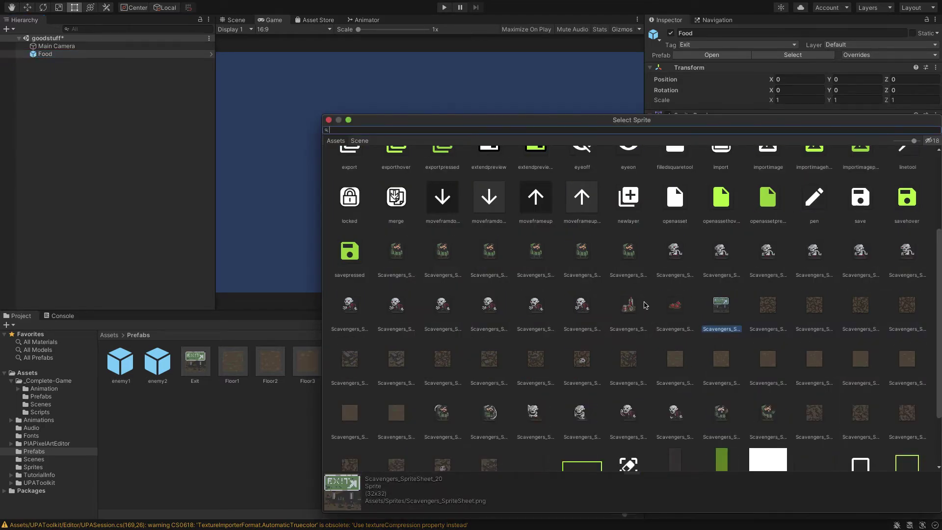
pyautogui.click(676, 310)
pyautogui.doubleClick(676, 310)
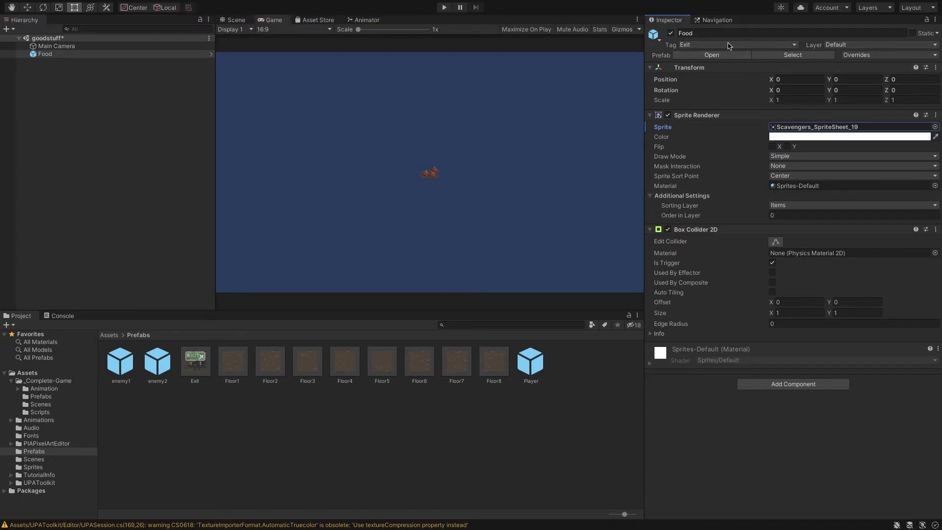
pyautogui.click(728, 46)
pyautogui.click(729, 68)
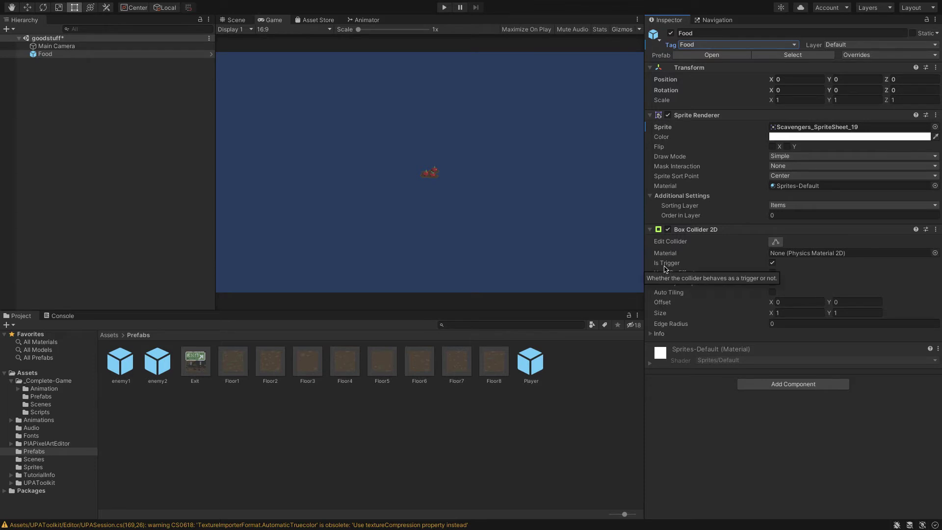
# Save the Food object as a new original prefab in the Prefabs folder
pyautogui.click(89, 55)
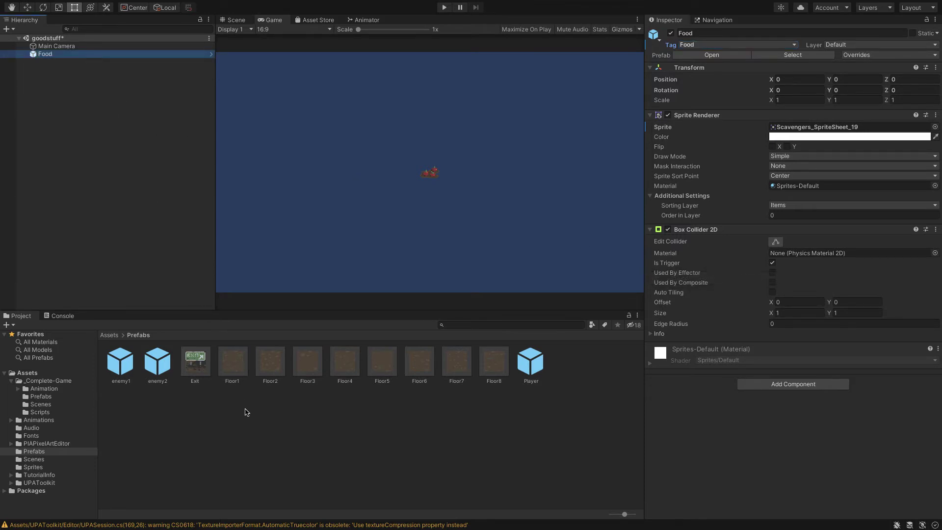
pyautogui.moveTo(52, 58); pyautogui.dragTo(28, 452)
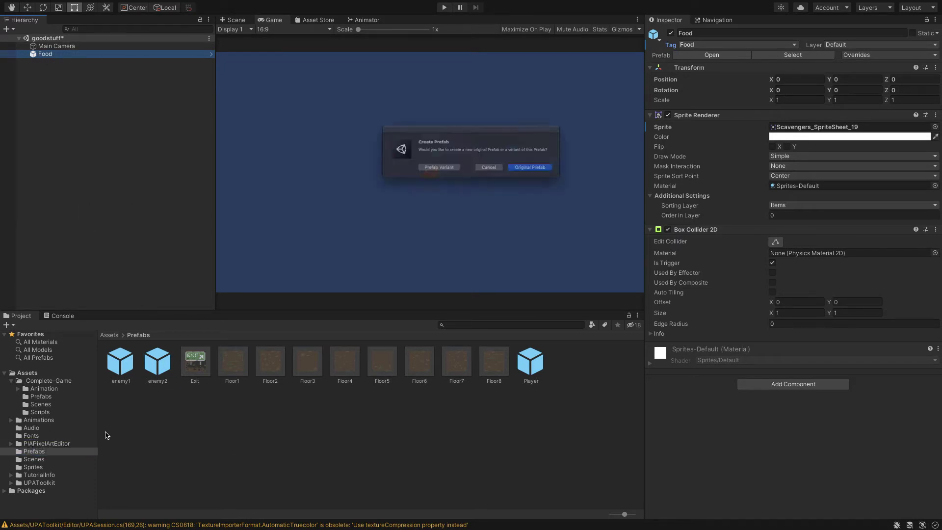
pyautogui.click(576, 176)
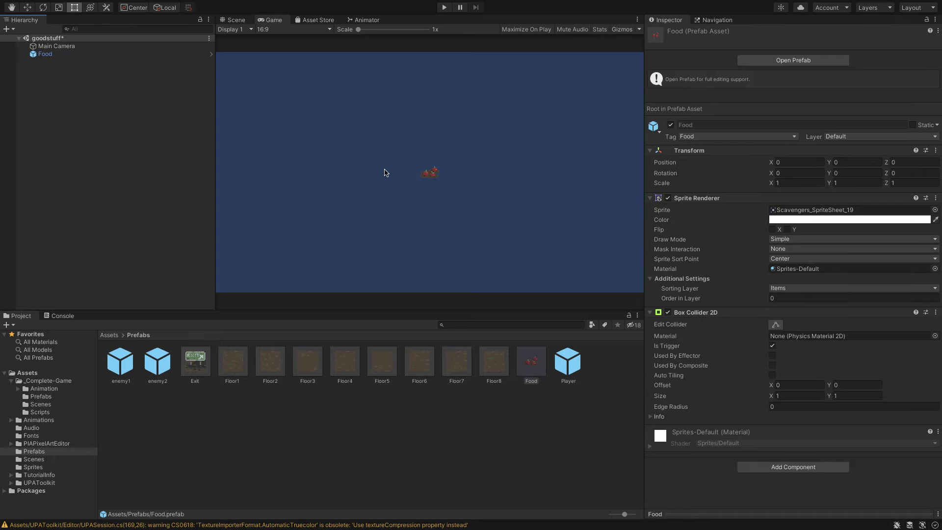
pyautogui.click(522, 443)
# Rename the Food object in the scene to Soda and set its tag to Soda
pyautogui.click(126, 55)
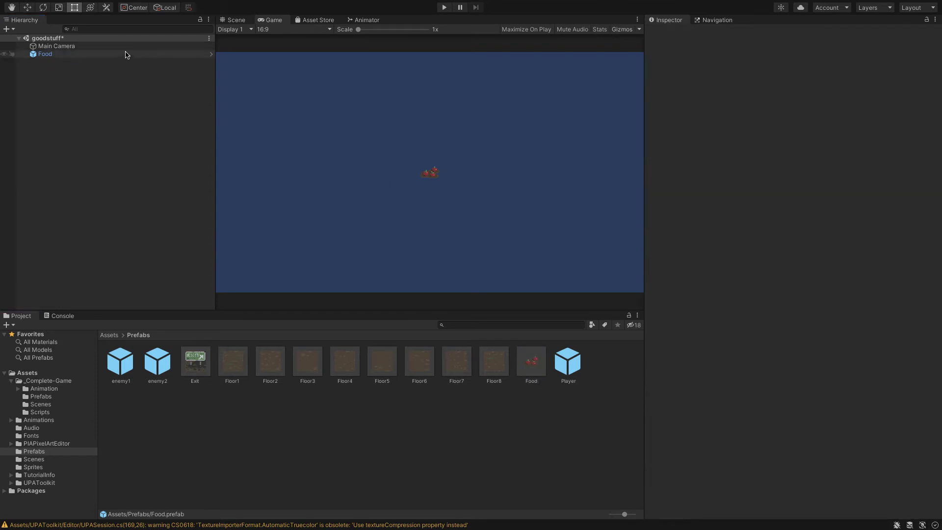
pyautogui.click(706, 33)
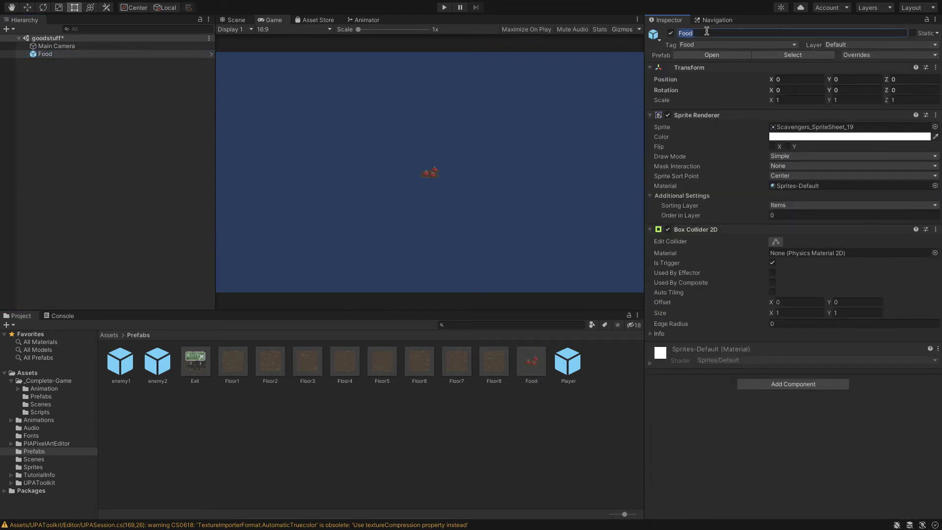
pyautogui.write('Soda')
pyautogui.press('Return')
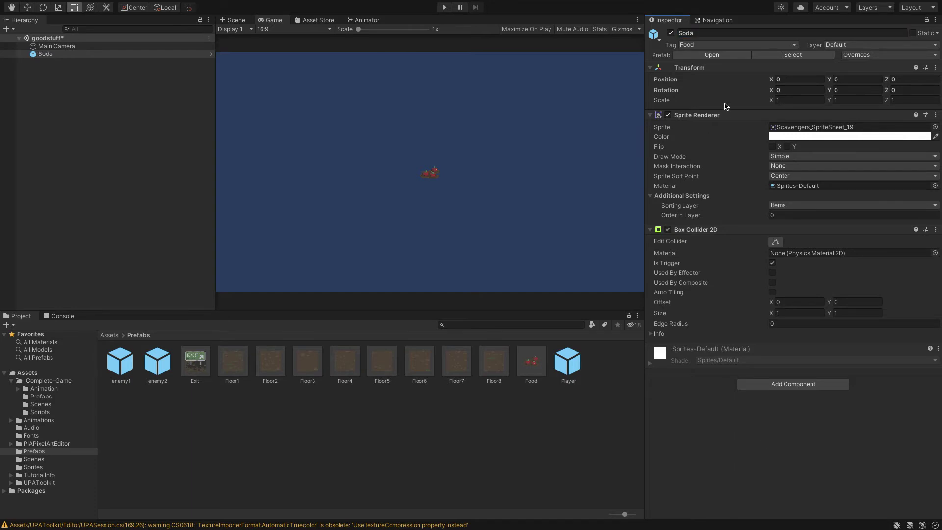
pyautogui.click(769, 45)
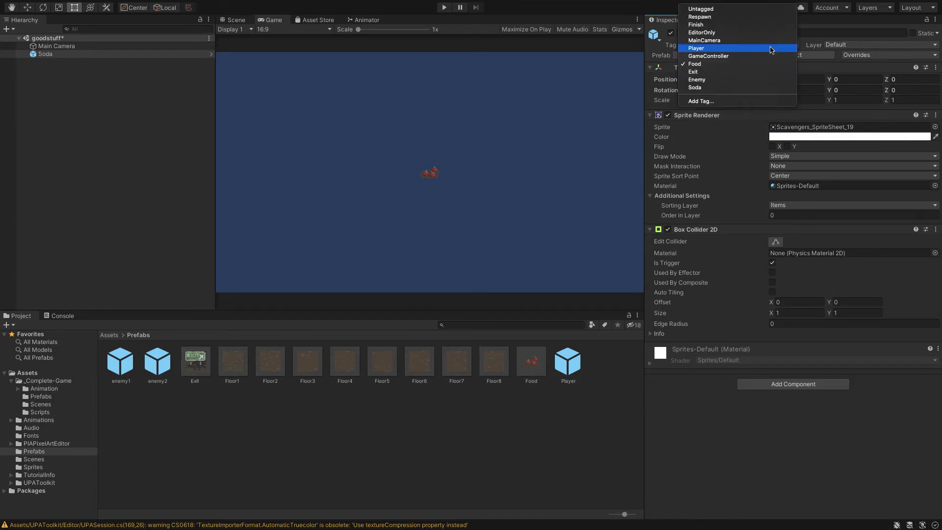
pyautogui.click(759, 88)
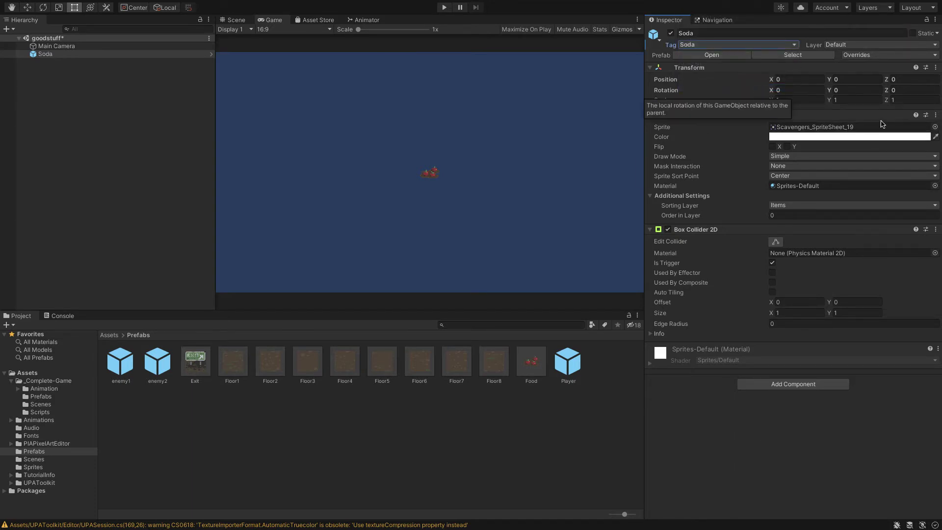
# Change the Soda object's sprite to Scavengers_SpriteSheet_18 and save the object as a new original prefab in the Prefabs folder
pyautogui.click(934, 127)
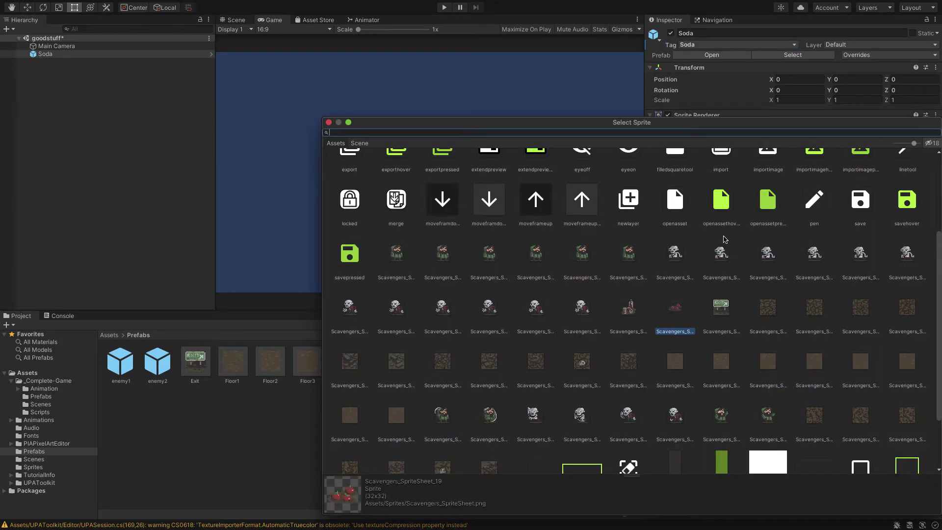
pyautogui.doubleClick(630, 308)
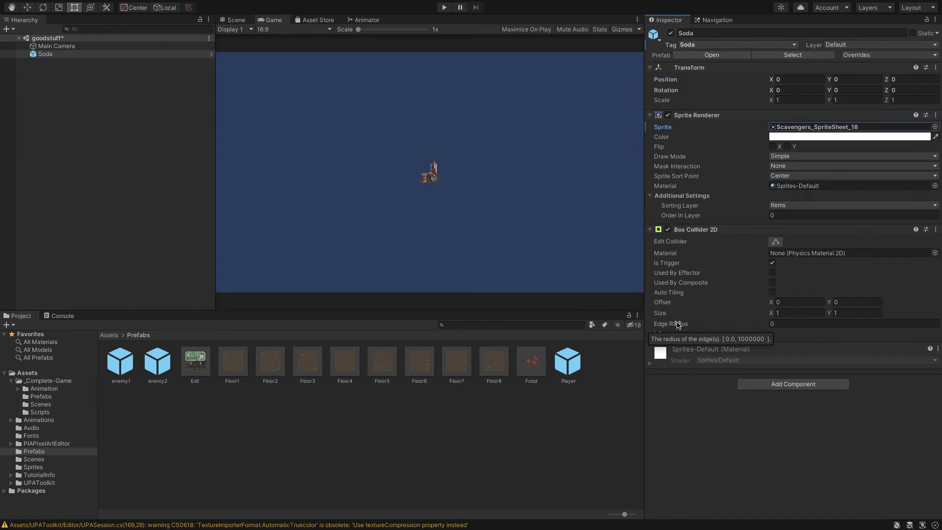
pyautogui.click(145, 56)
pyautogui.moveTo(127, 58); pyautogui.dragTo(336, 420)
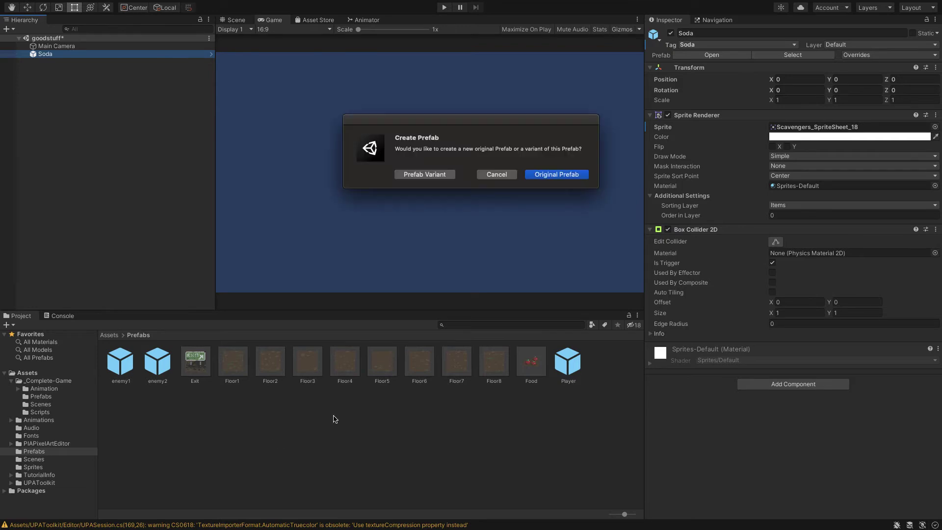
pyautogui.click(561, 180)
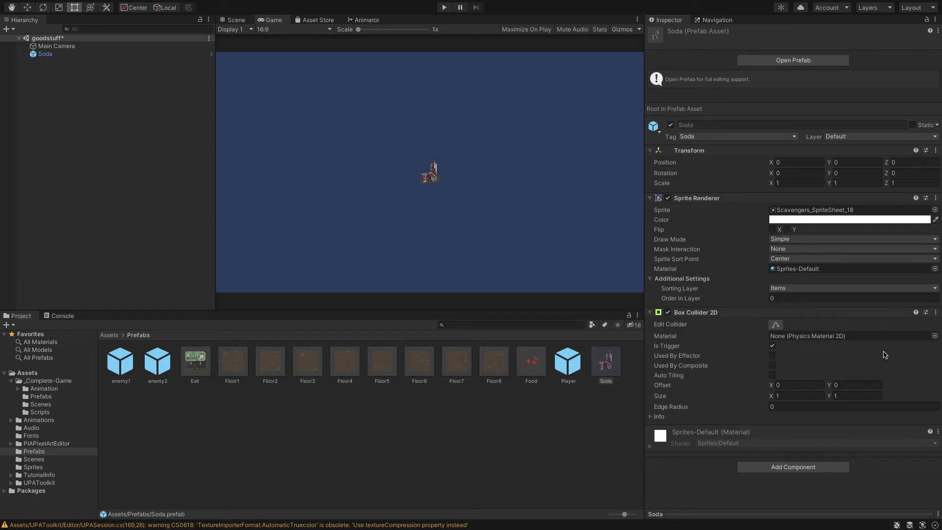
# Check the sorting layer options of the Soda object in the scene and keep Items selected
pyautogui.click(57, 54)
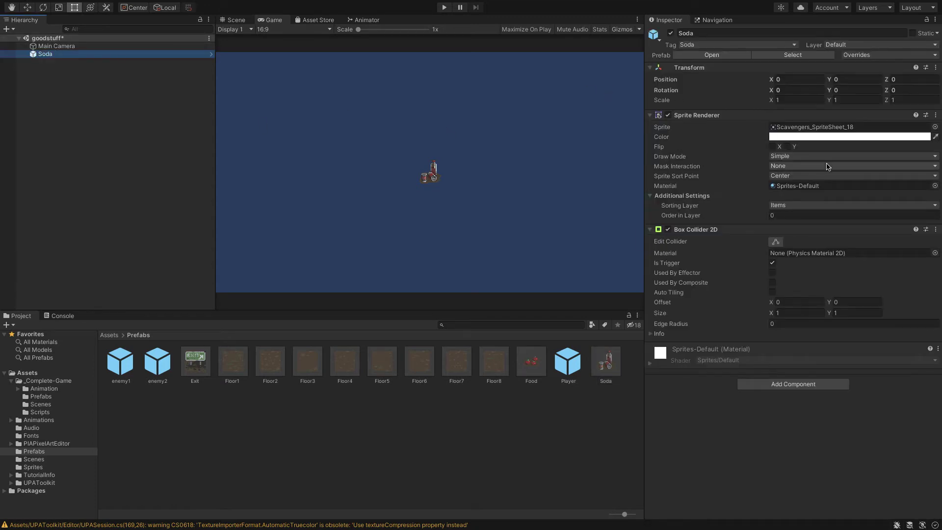
pyautogui.click(812, 206)
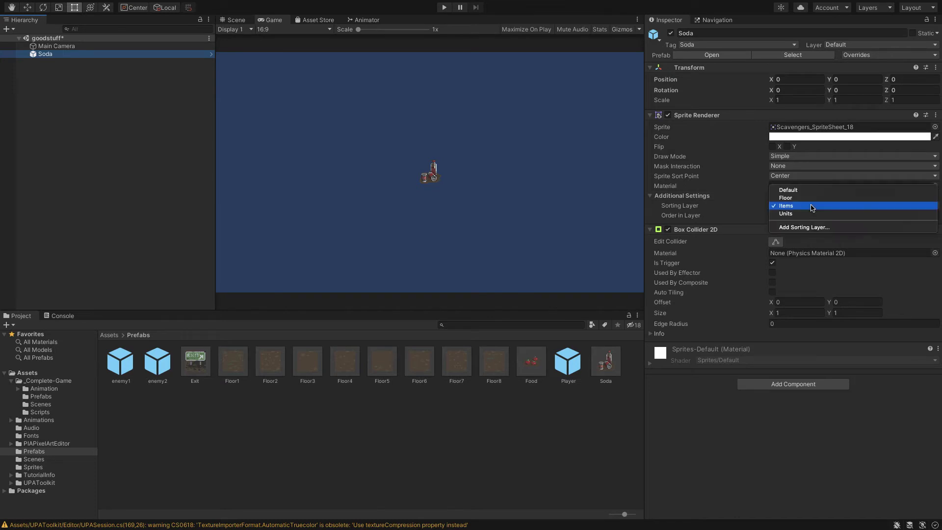
pyautogui.click(811, 205)
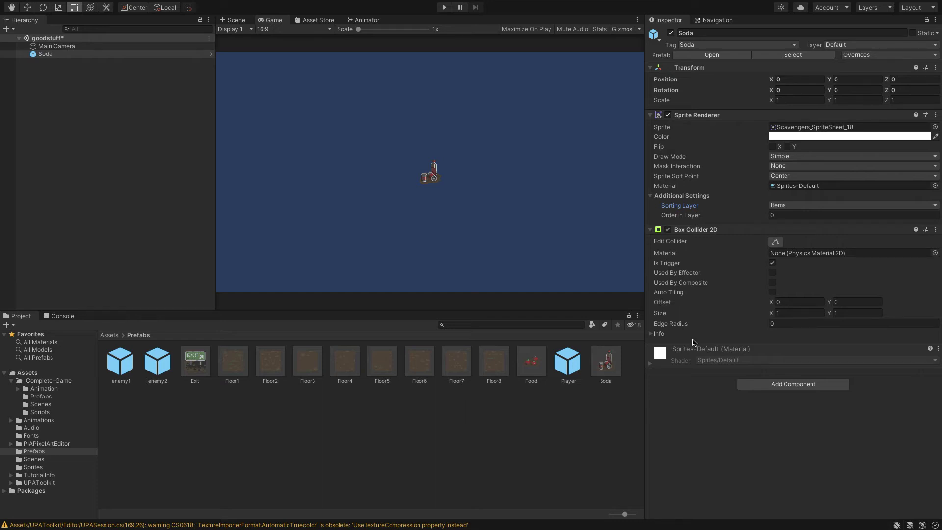
pyautogui.click(501, 457)
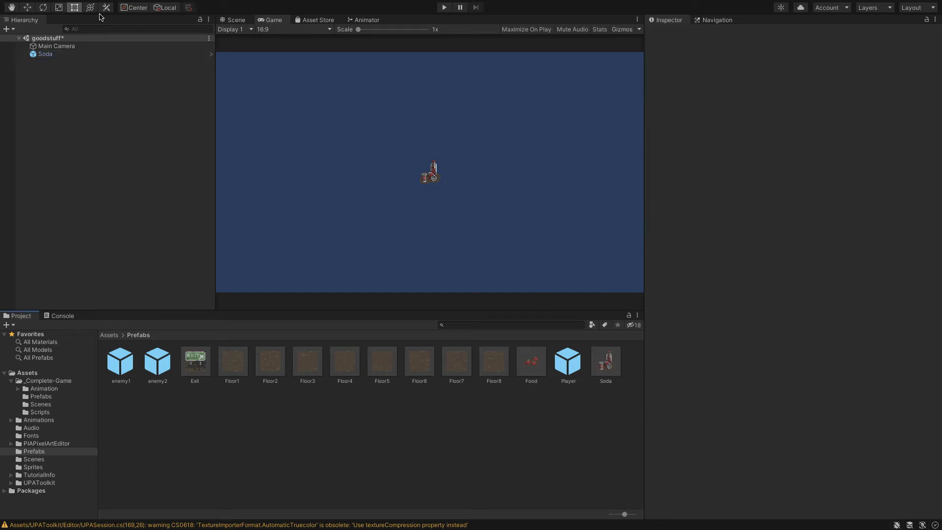
# Try to rename the Soda object in the scene to OuterWall1
pyautogui.click(104, 54)
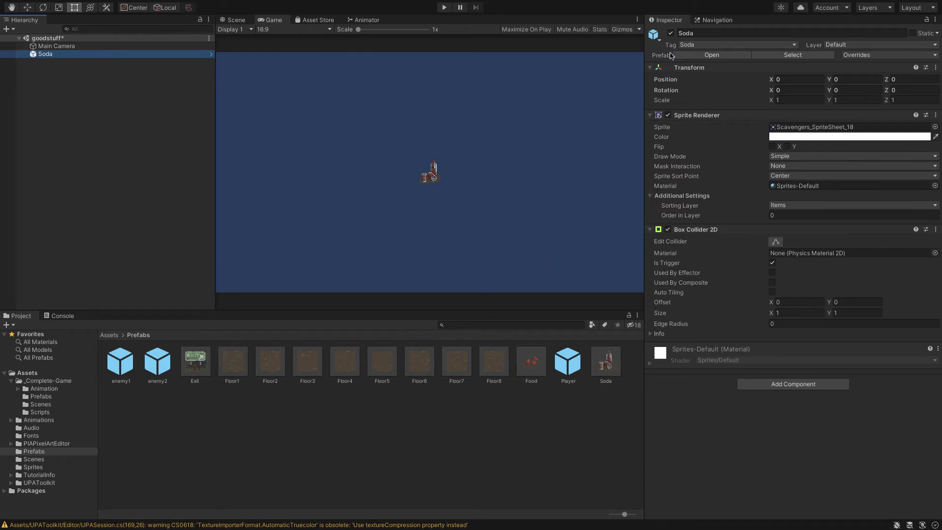
pyautogui.click(705, 33)
pyautogui.doubleClick(705, 35)
pyautogui.write('Out')
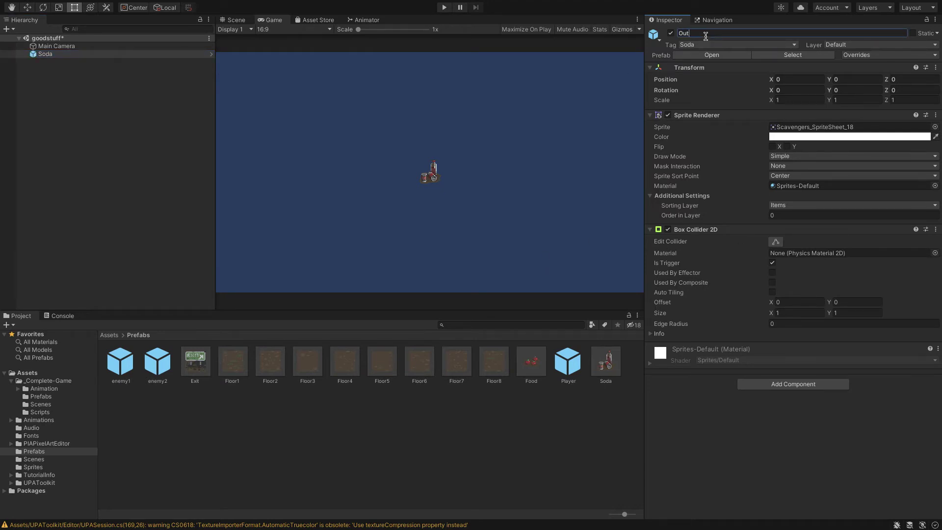
pyautogui.write('erWall1')
# Change the Soda scene object's sprite to the wall tile Scavengers_SpriteSheet_25
pyautogui.click(935, 126)
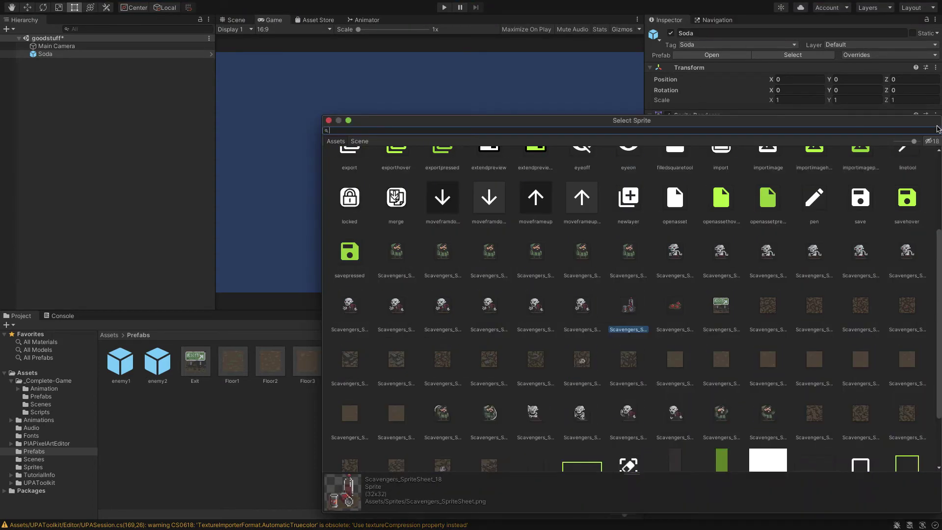
pyautogui.scroll(-1, 657, 357)
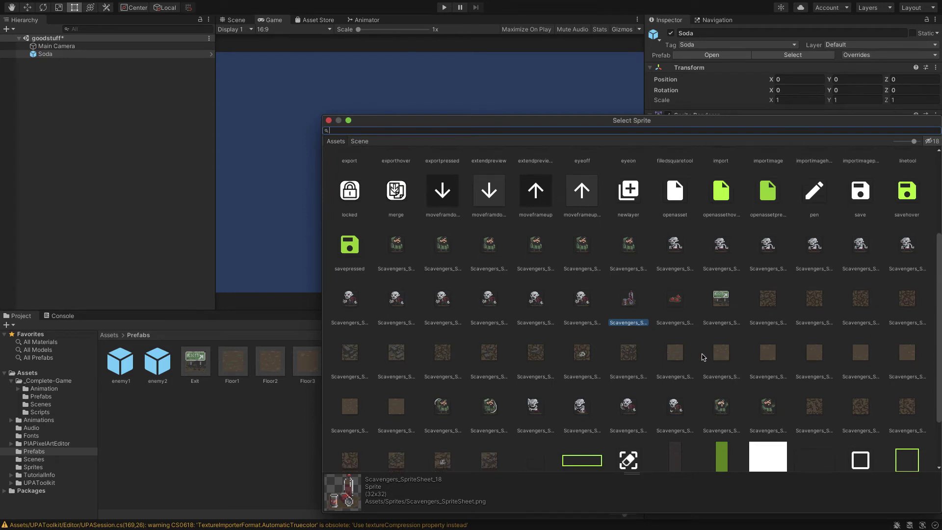
pyautogui.scroll(-3, 562, 368)
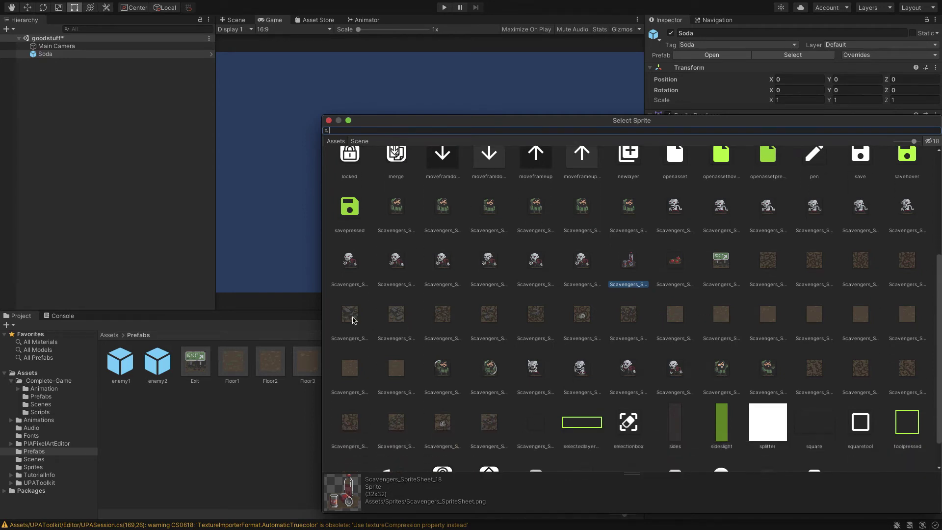
pyautogui.click(349, 316)
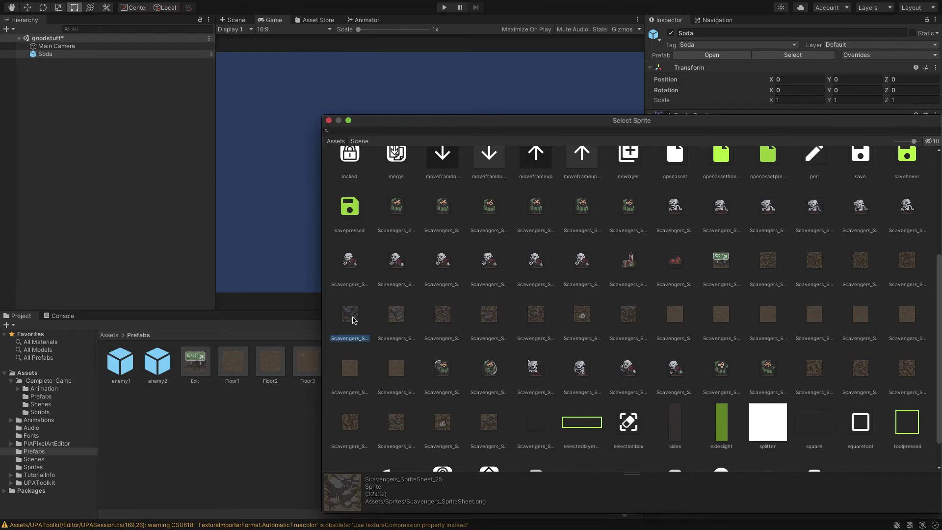
pyautogui.doubleClick(353, 319)
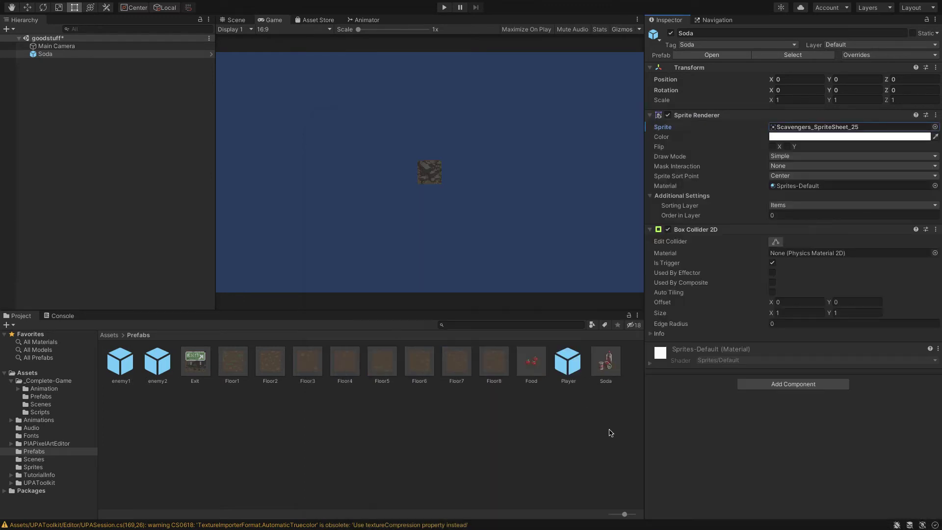
# Turn off Is Trigger on the wall object's box collider and set its sorting layer to Floor
pyautogui.click(773, 264)
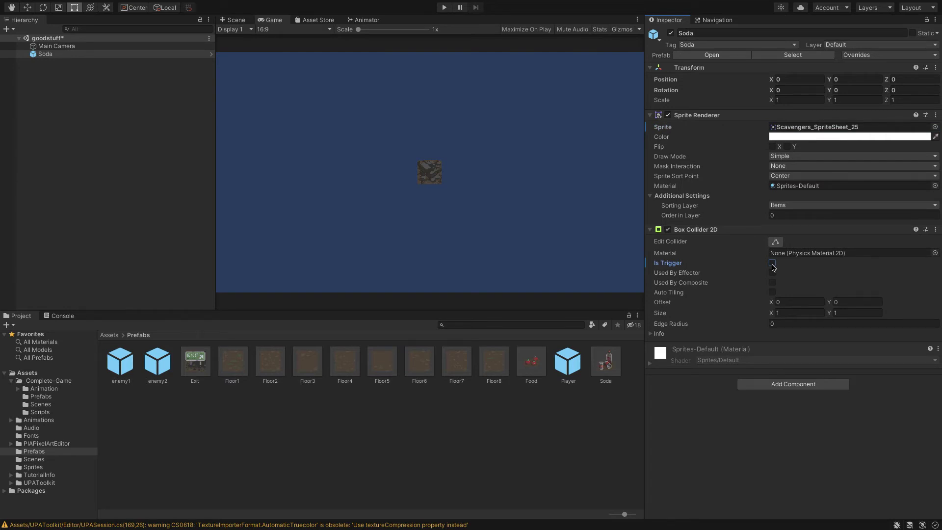
pyautogui.click(800, 206)
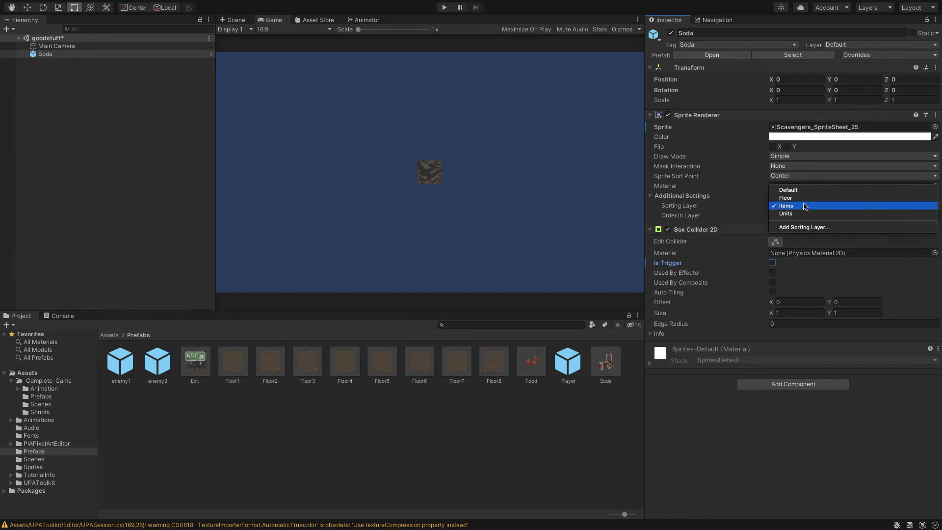
pyautogui.click(808, 198)
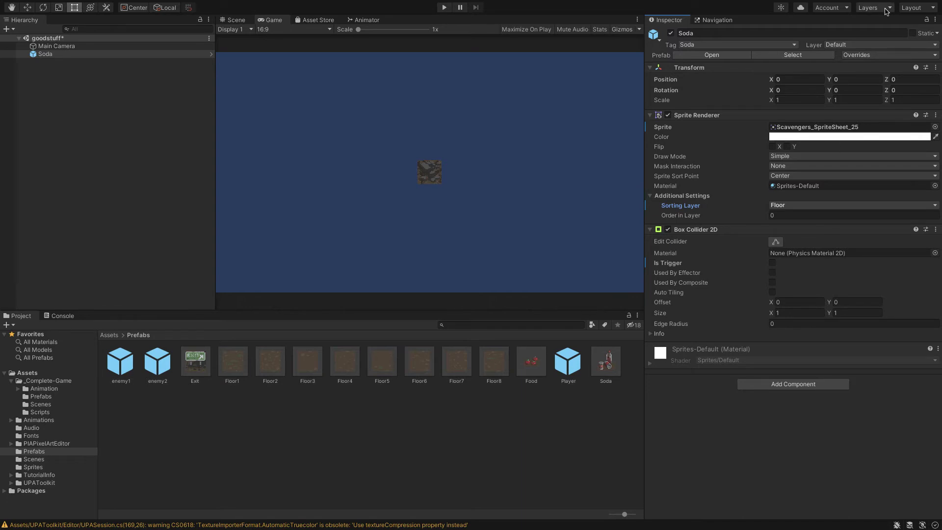
# Set the wall object's tag to Untagged and its layer to BlockingLayer
pyautogui.click(729, 48)
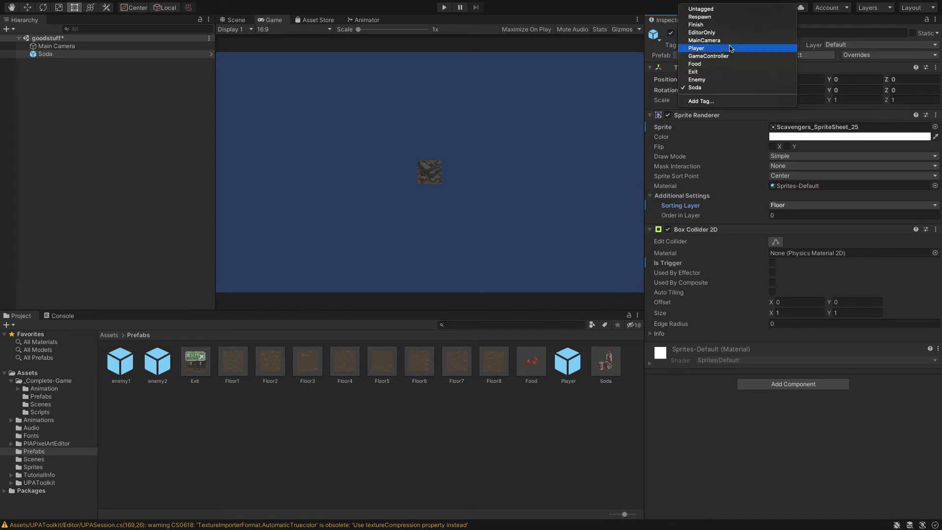
pyautogui.click(727, 10)
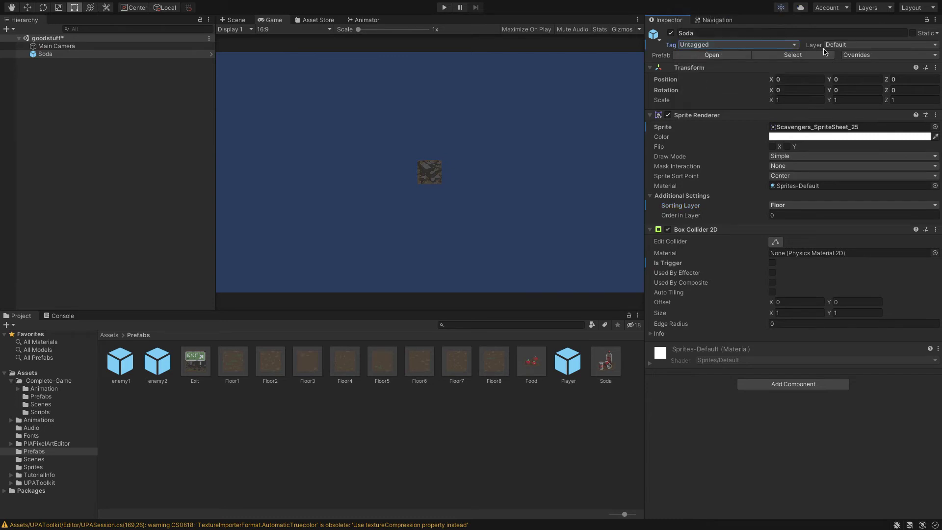
pyautogui.click(842, 47)
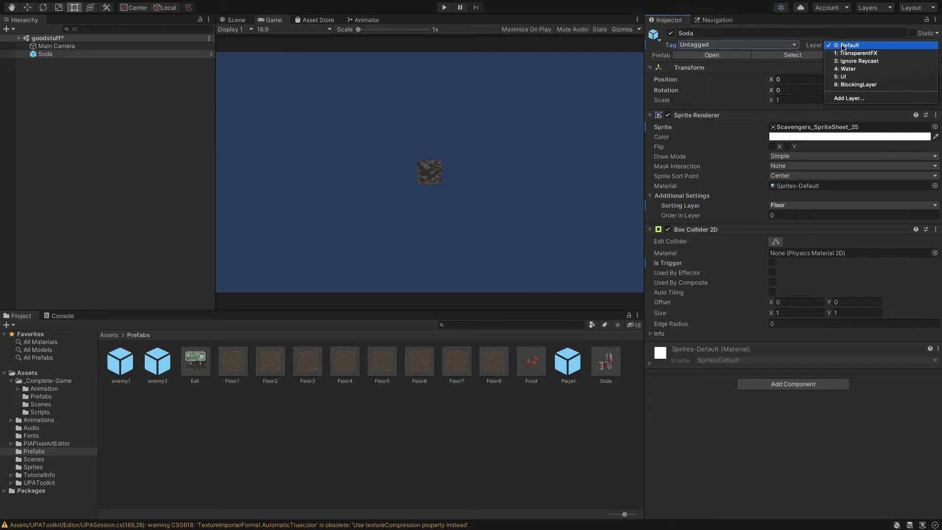
pyautogui.click(858, 84)
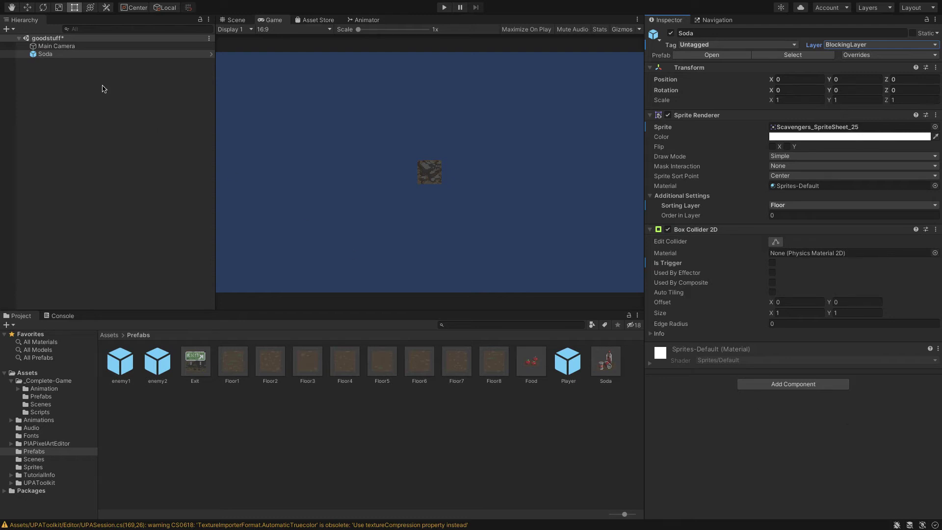
# Rename the wall object to Outerwall1 and save it as a new original prefab in the Prefabs folder
pyautogui.click(706, 34)
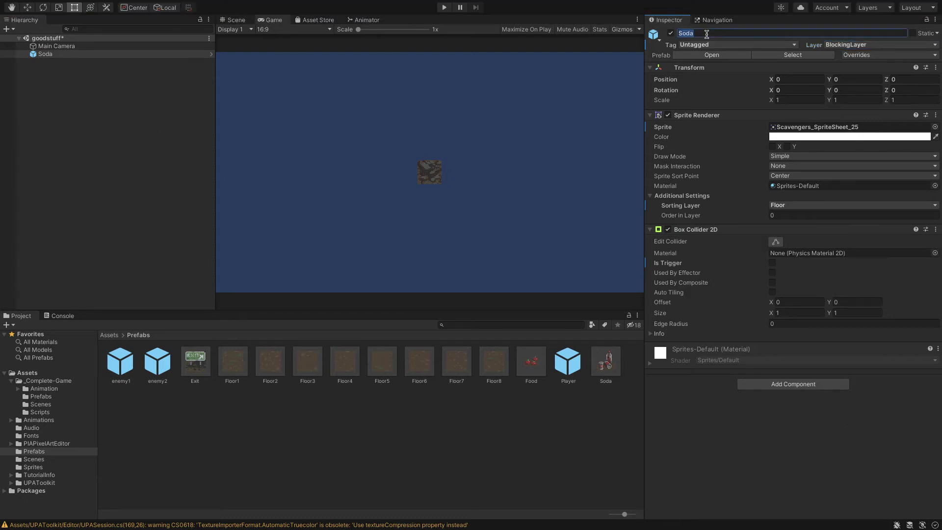
pyautogui.write('Outwall1')
pyautogui.press('Return')
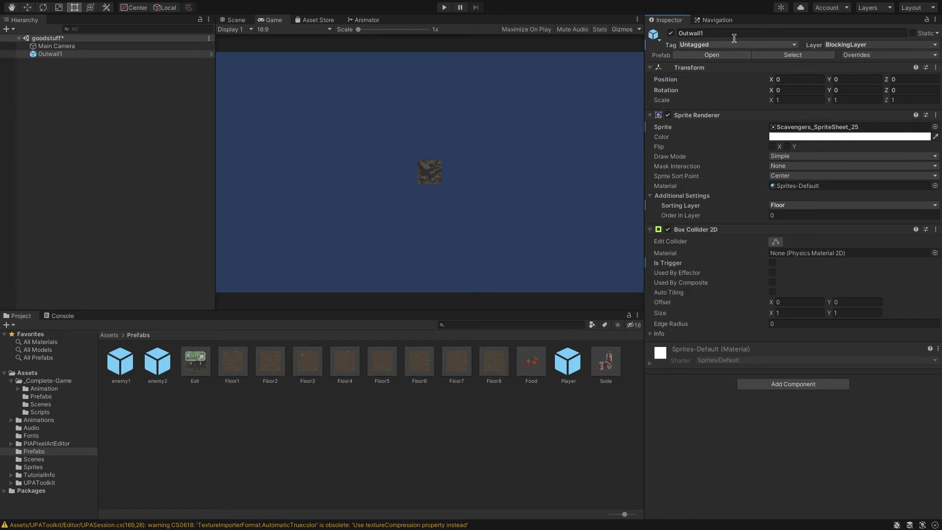
pyautogui.click(734, 34)
pyautogui.hotkey('shift', 'Left')
pyautogui.hotkey('shift', 'Left')
pyautogui.hotkey('shift', 'Left')
pyautogui.hotkey('shift', 'Left')
pyautogui.hotkey('shift', 'Left')
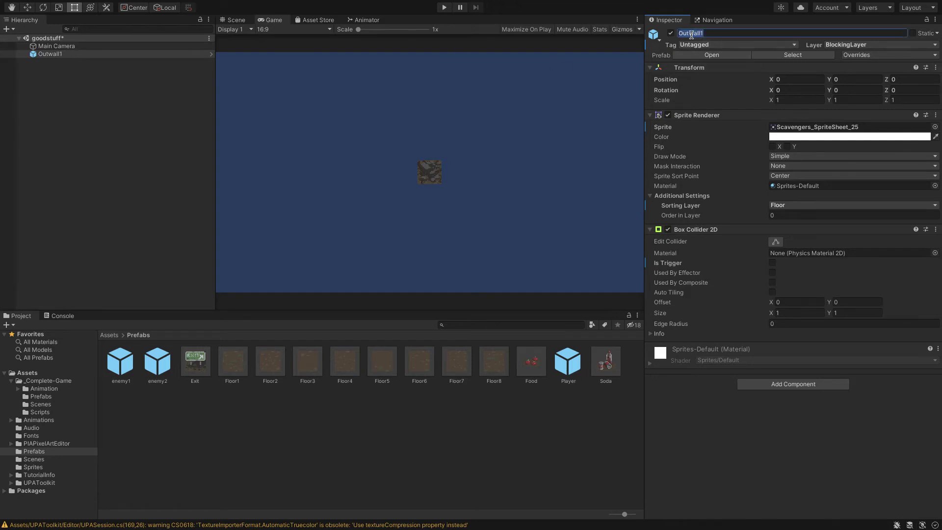
pyautogui.press('Right')
pyautogui.write('er')
pyautogui.press('Return')
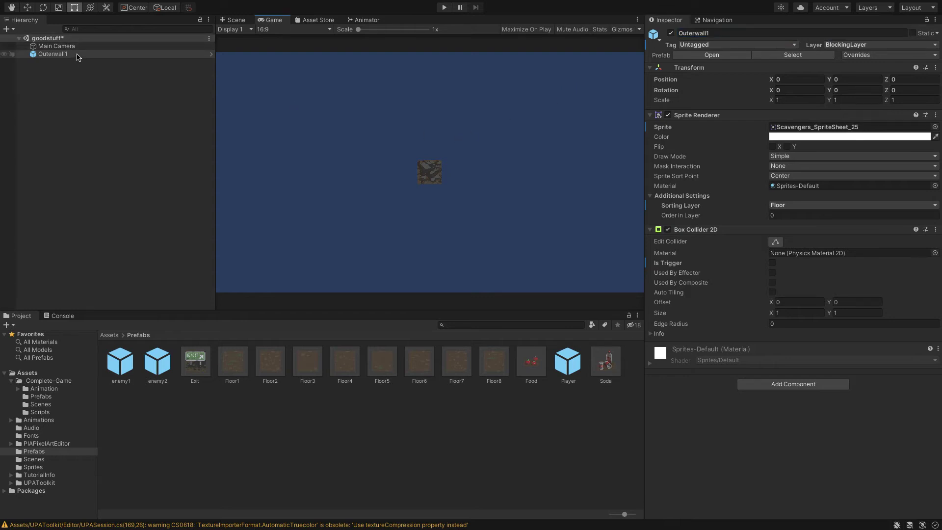
pyautogui.moveTo(77, 57); pyautogui.dragTo(39, 451)
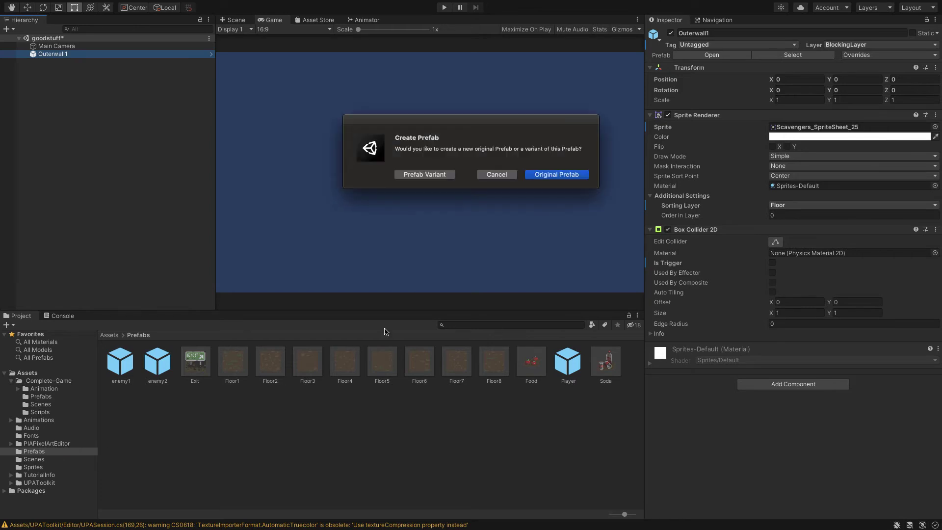
pyautogui.click(544, 175)
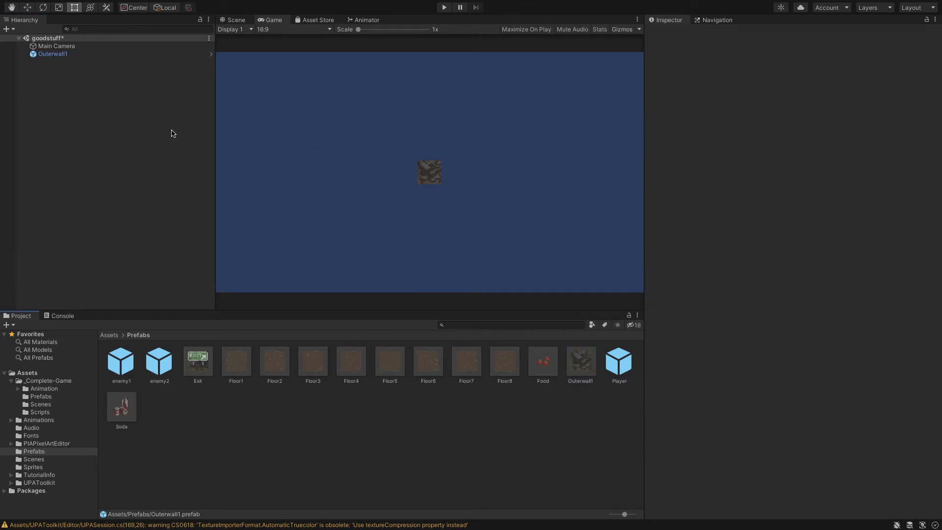
# Change the sprite of the Outerwall1 object in the scene to Scavengers_SpriteSheet_26
pyautogui.click(65, 56)
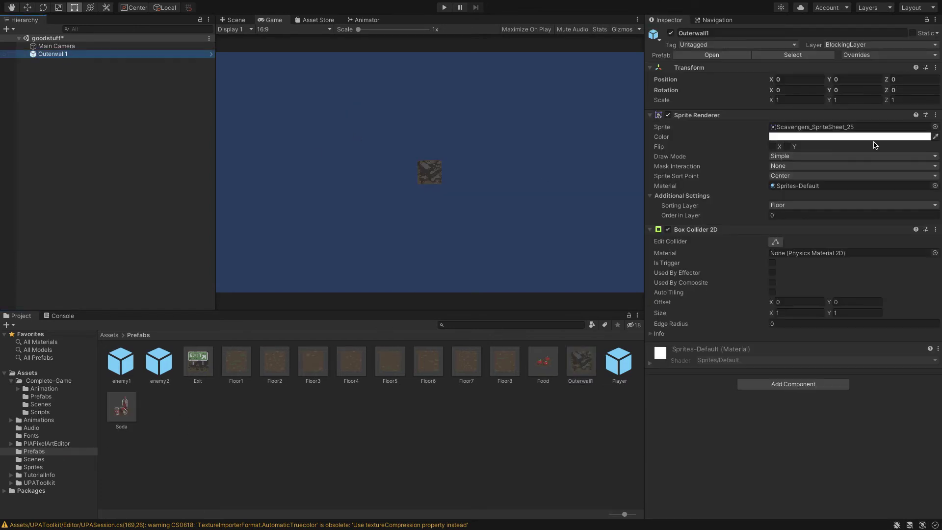
pyautogui.click(935, 127)
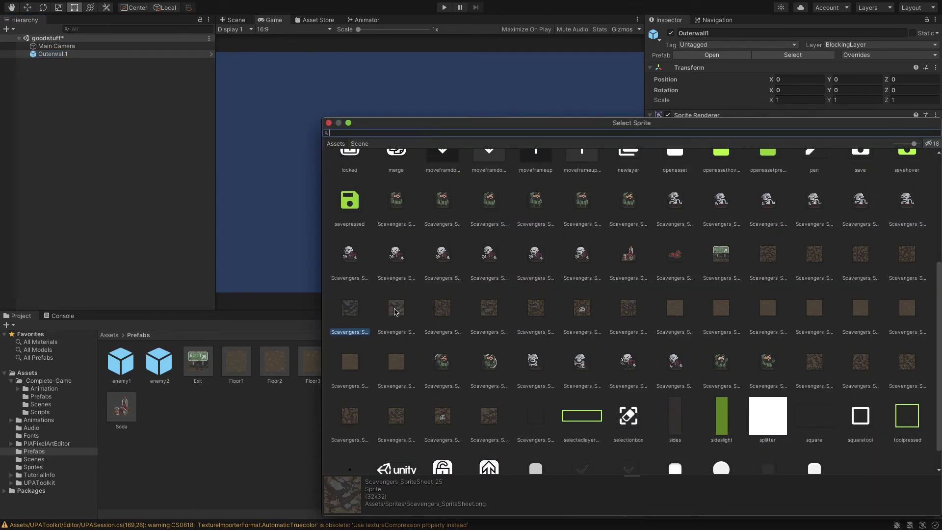
pyautogui.click(395, 310)
pyautogui.doubleClick(394, 308)
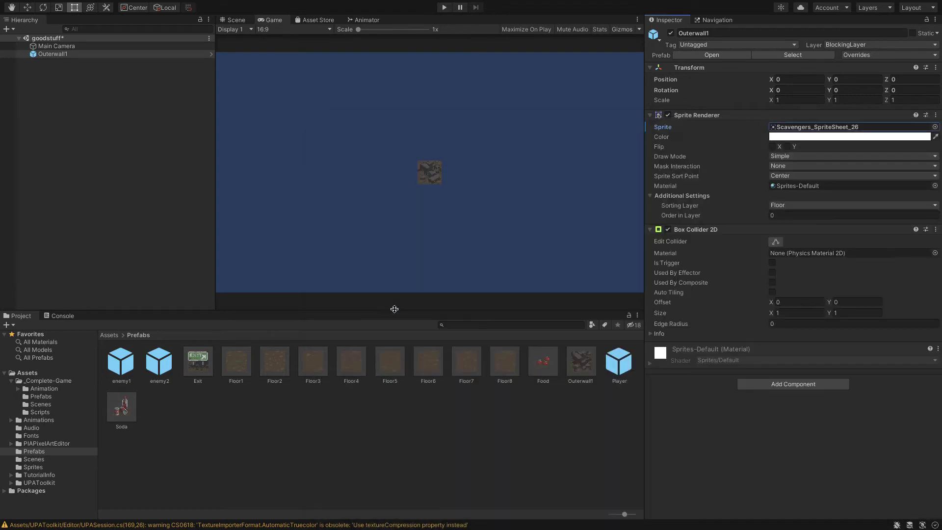
# Rename the Outerwall1 object in the scene to Outerwall2
pyautogui.click(736, 31)
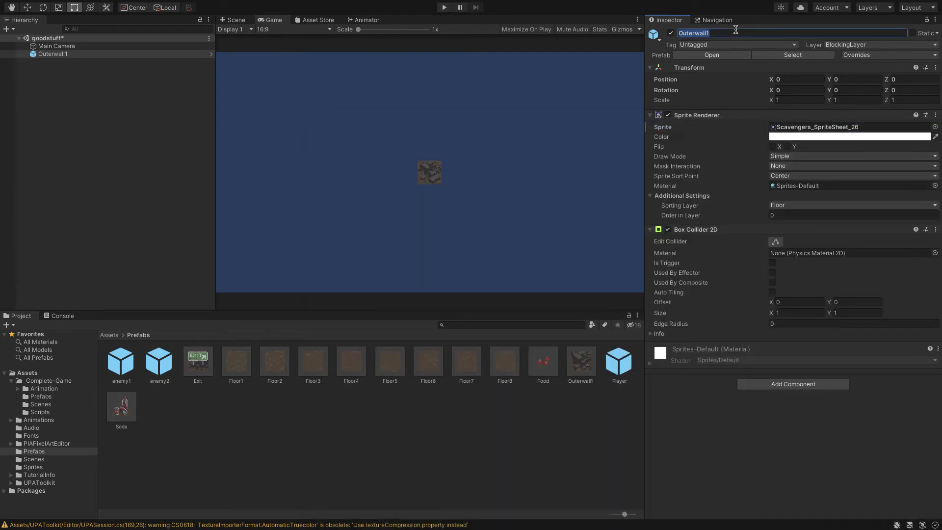
pyautogui.click(735, 31)
pyautogui.press('BackSpace')
pyautogui.write('2')
pyautogui.click(159, 84)
# Save the Outerwall2 object as a new original prefab in the Prefabs folder
pyautogui.click(76, 55)
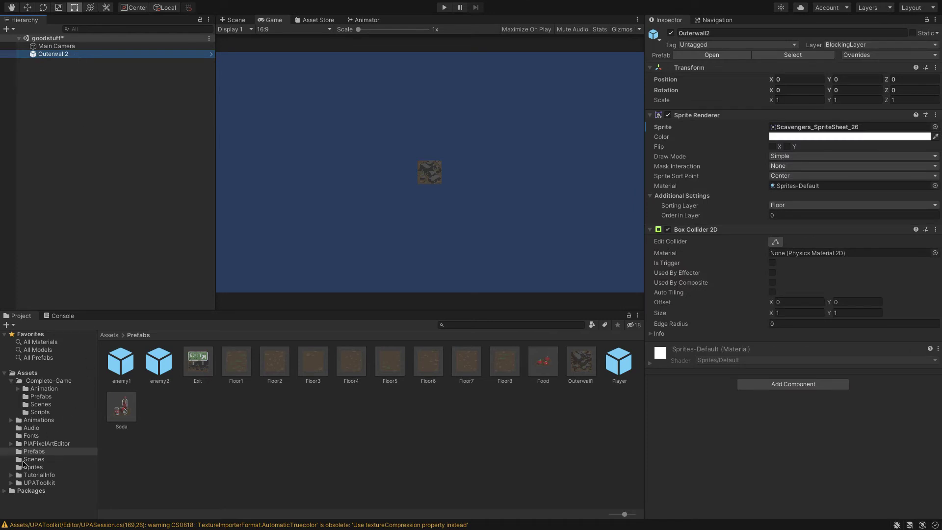
pyautogui.moveTo(74, 55); pyautogui.dragTo(59, 451)
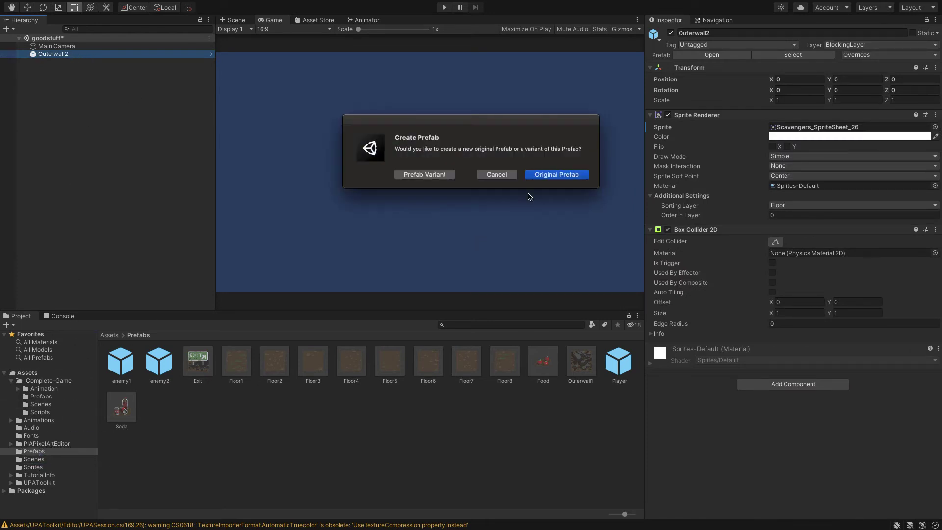
pyautogui.click(557, 175)
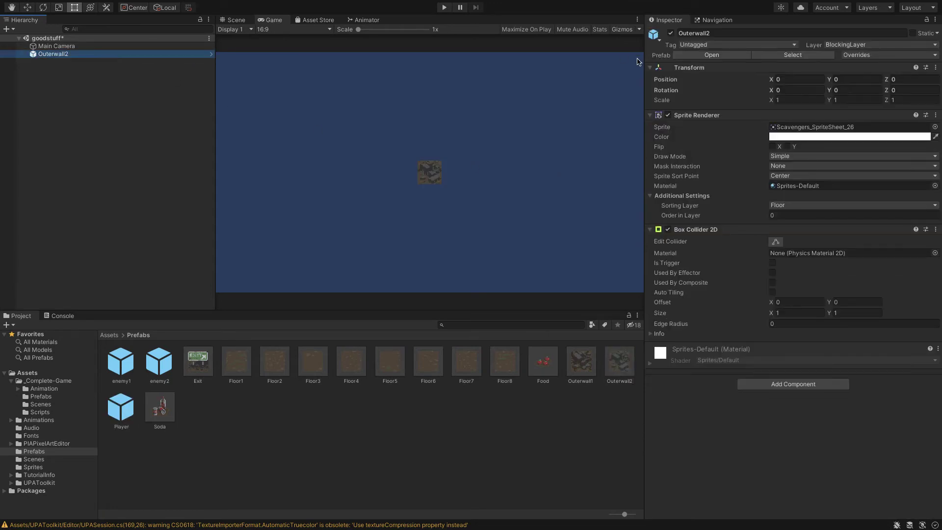
# Rename the Outerwall2 object in the scene to Outerwall3
pyautogui.click(730, 33)
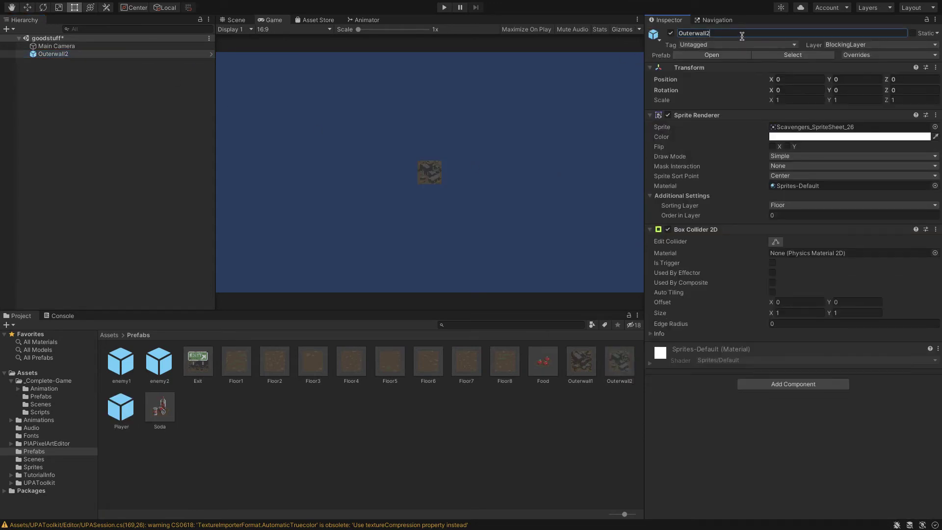
pyautogui.press('BackSpace')
pyautogui.write('3')
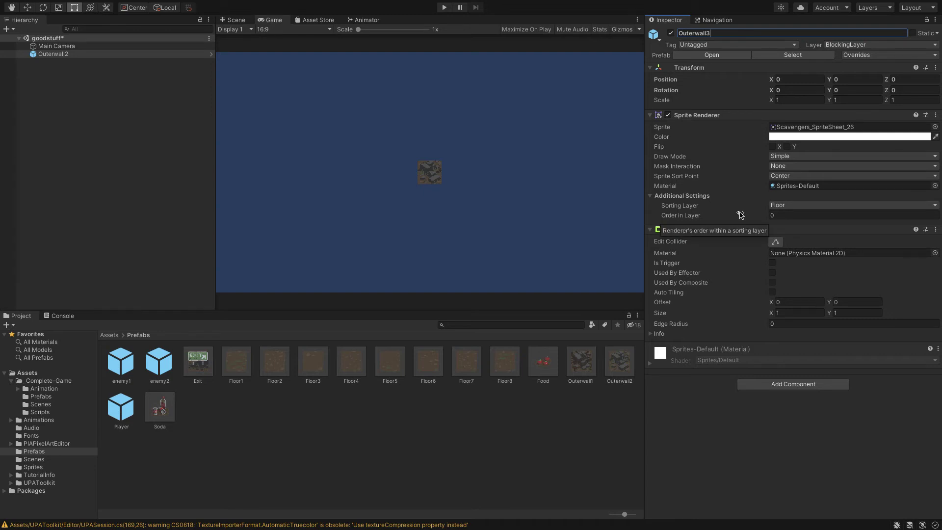
pyautogui.click(801, 431)
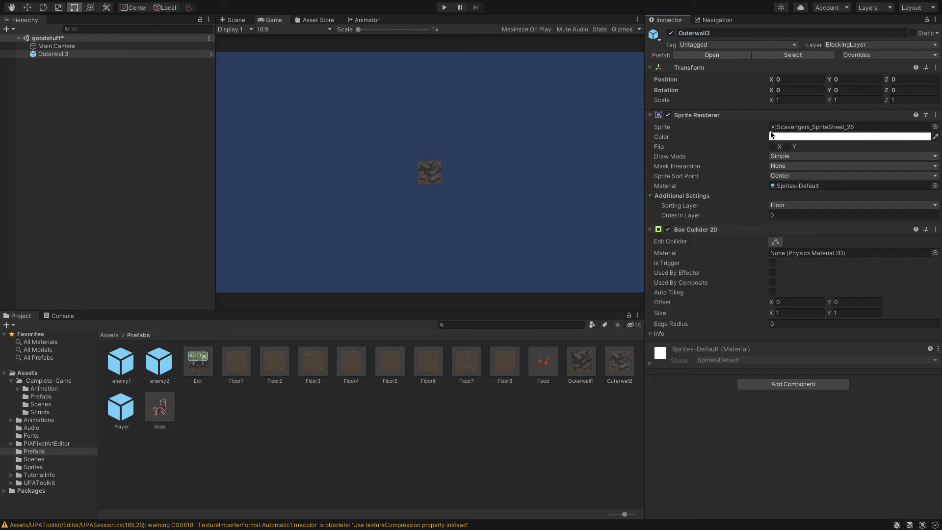
# Compare the wall sprites Scavengers_SpriteSheet_26, 27 and 28 as candidates for the Outerwall3 object
pyautogui.click(935, 127)
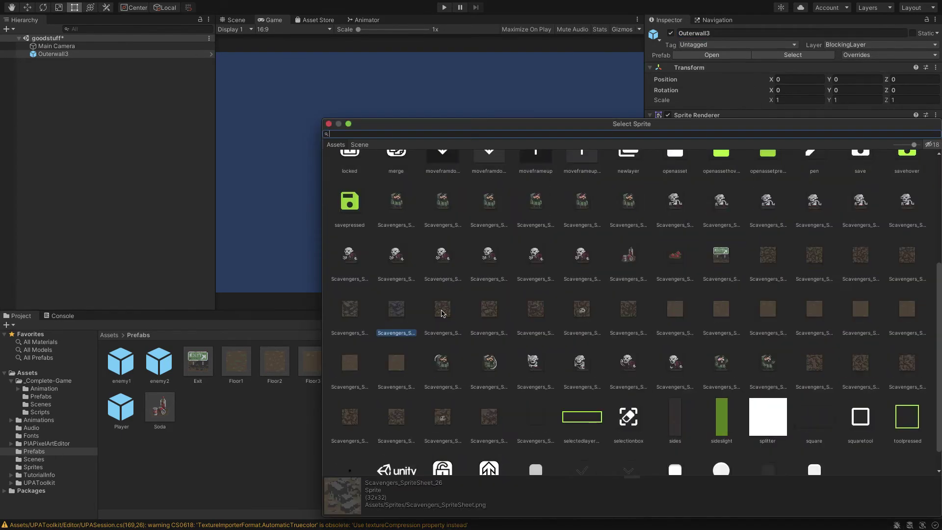
pyautogui.click(441, 311)
pyautogui.click(411, 312)
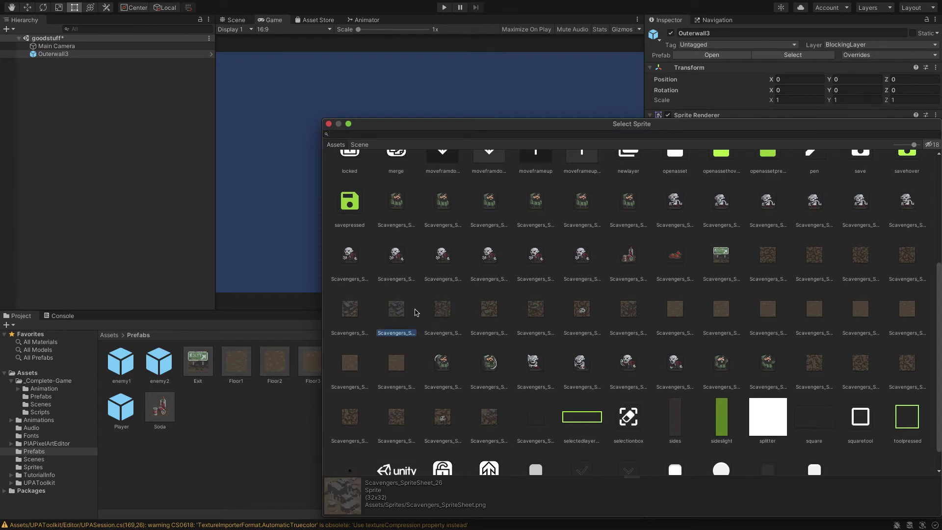
pyautogui.click(449, 314)
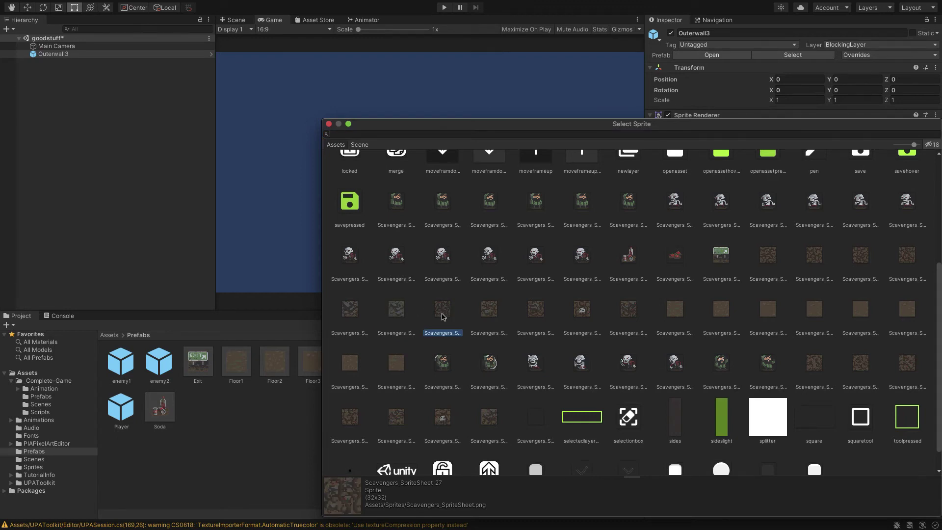
pyautogui.click(483, 313)
pyautogui.click(400, 312)
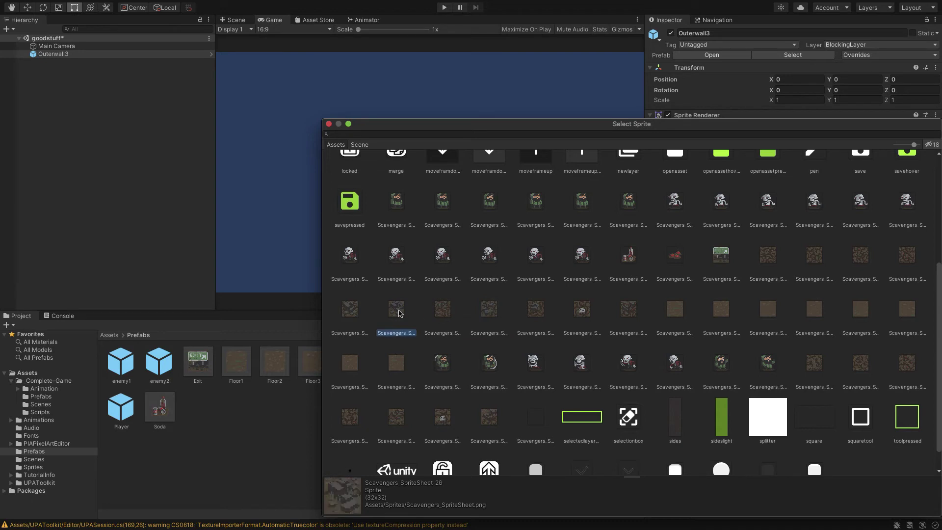
pyautogui.scroll(-2, 400, 313)
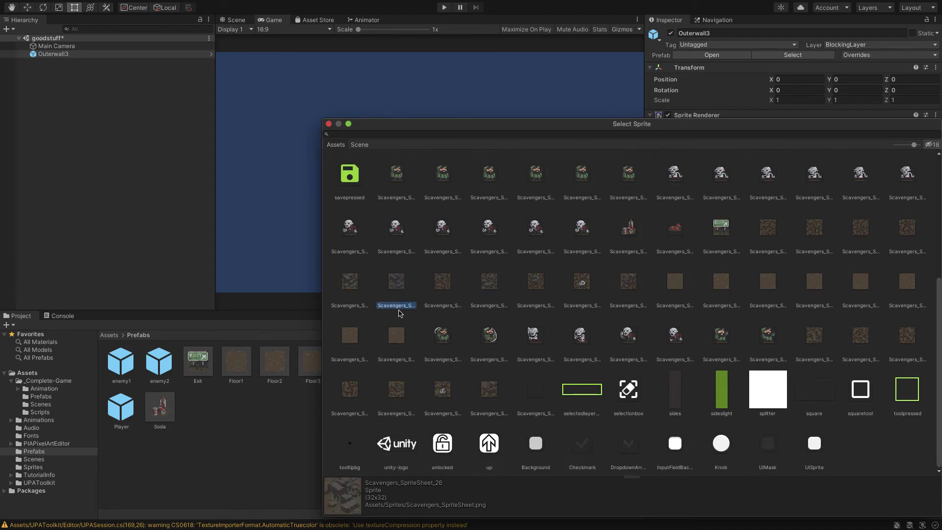
pyautogui.scroll(2, 400, 313)
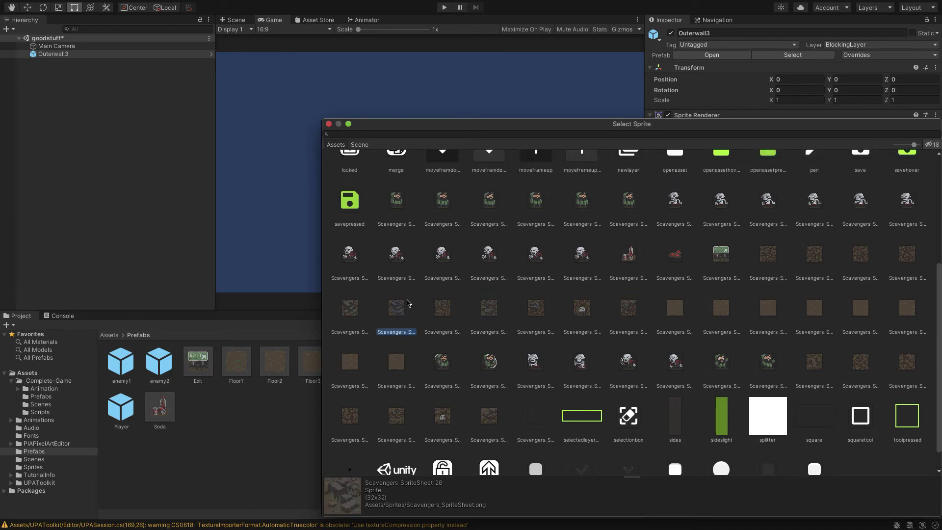
pyautogui.moveTo(761, 2)
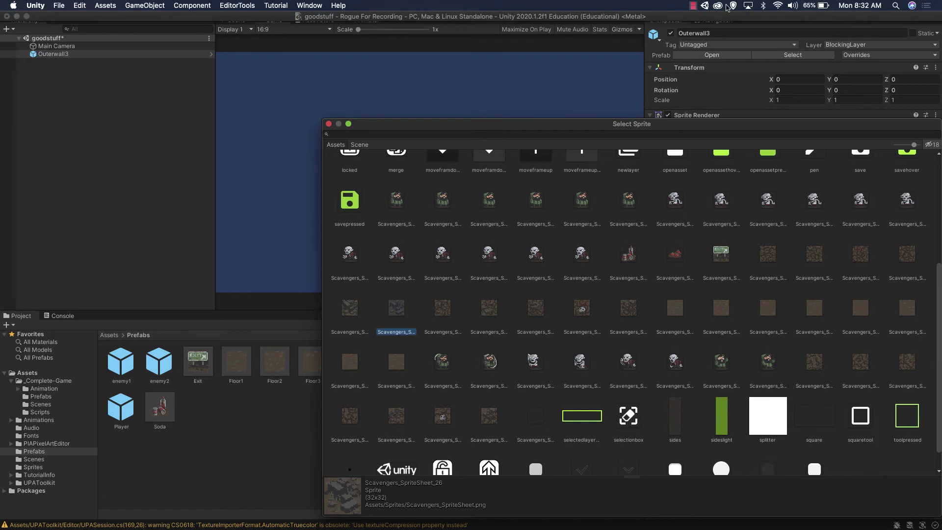
pyautogui.click(692, 5)
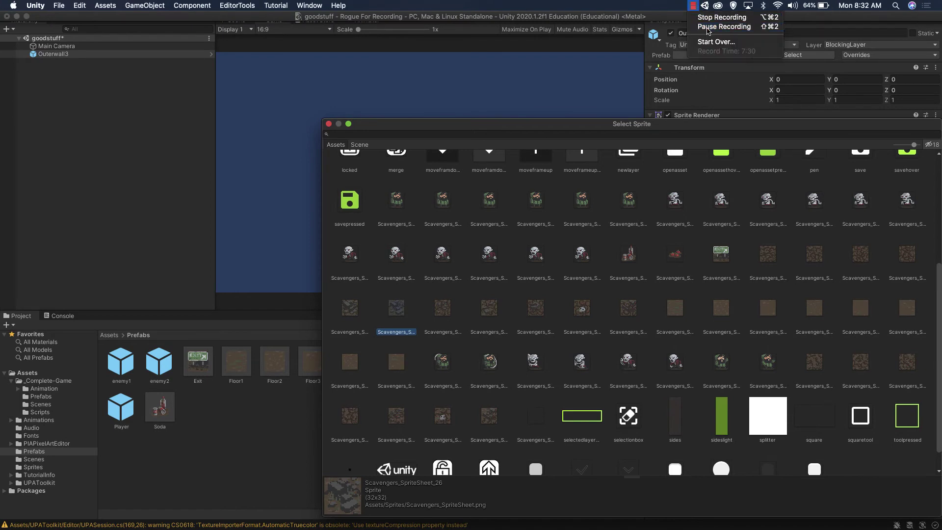
pyautogui.click(724, 26)
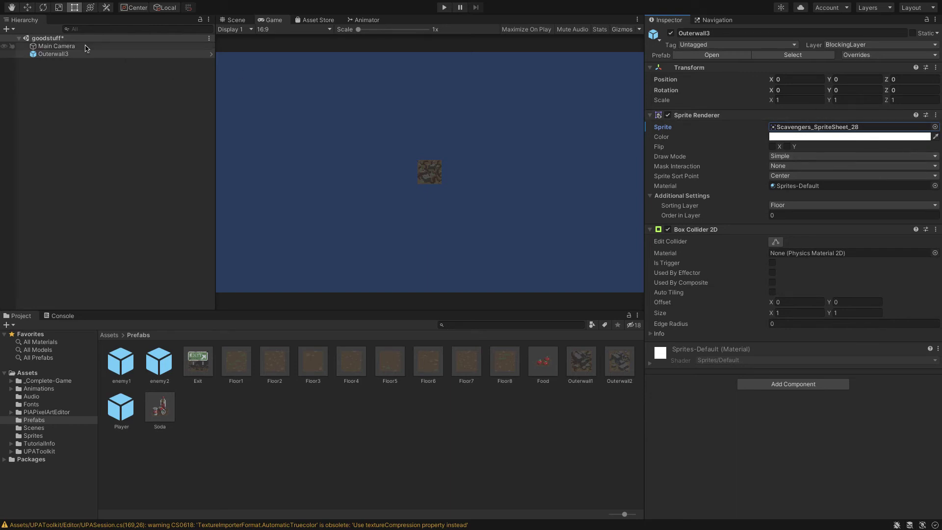
# Inspect the sprites and settings of the Outerwall1 and Outerwall2 prefabs
pyautogui.click(106, 55)
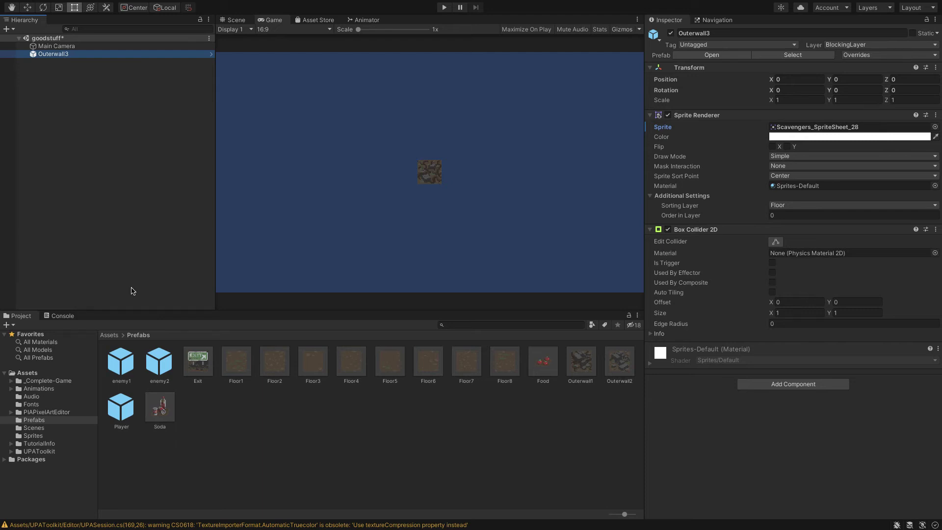
pyautogui.click(581, 373)
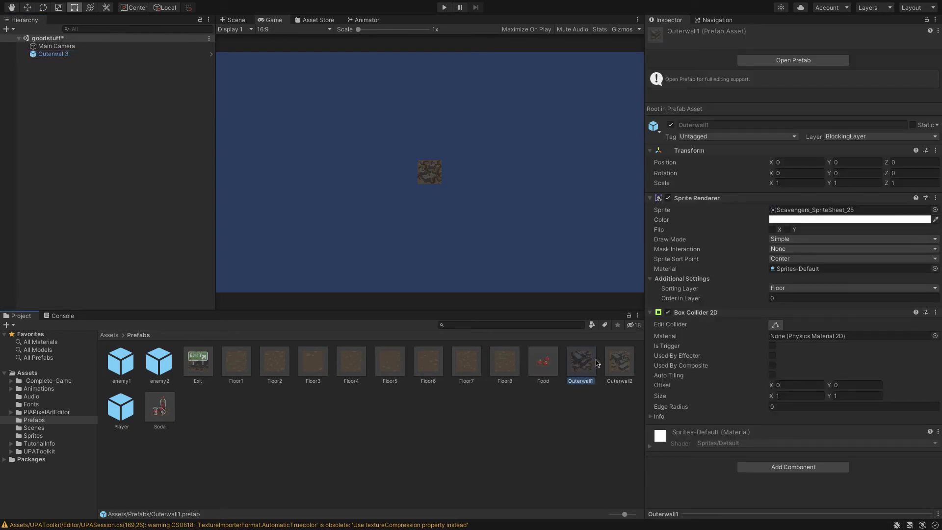
pyautogui.click(626, 361)
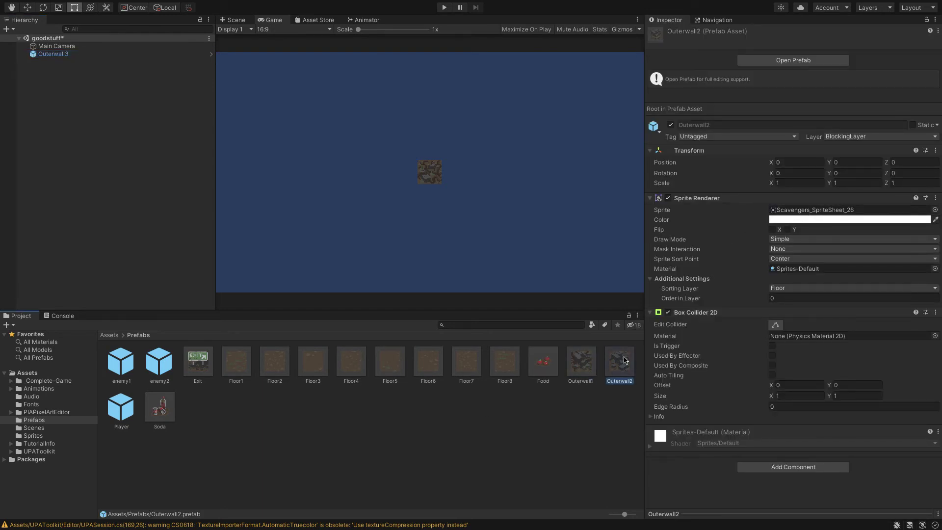
# Set the sprite of the Outerwall3 object in the scene to Scavengers_SpriteSheet_28
pyautogui.click(98, 54)
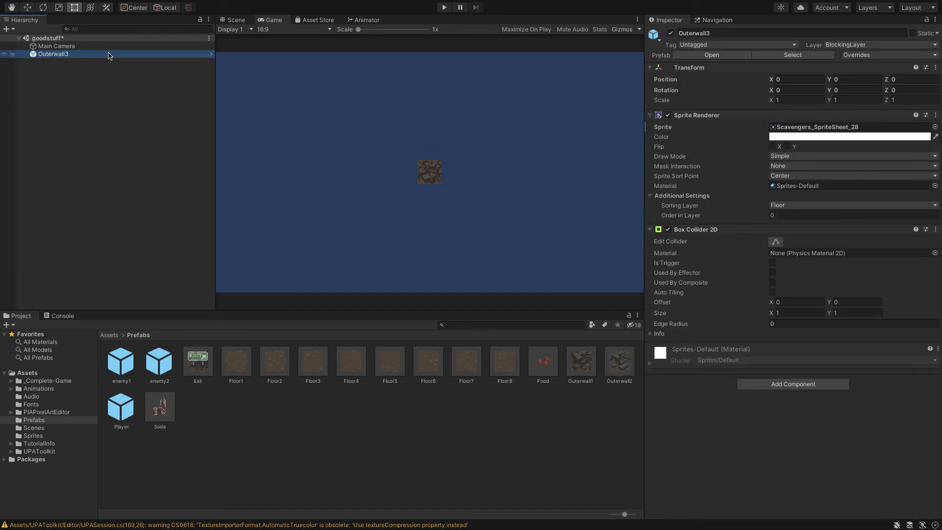
pyautogui.click(935, 127)
pyautogui.doubleClick(488, 306)
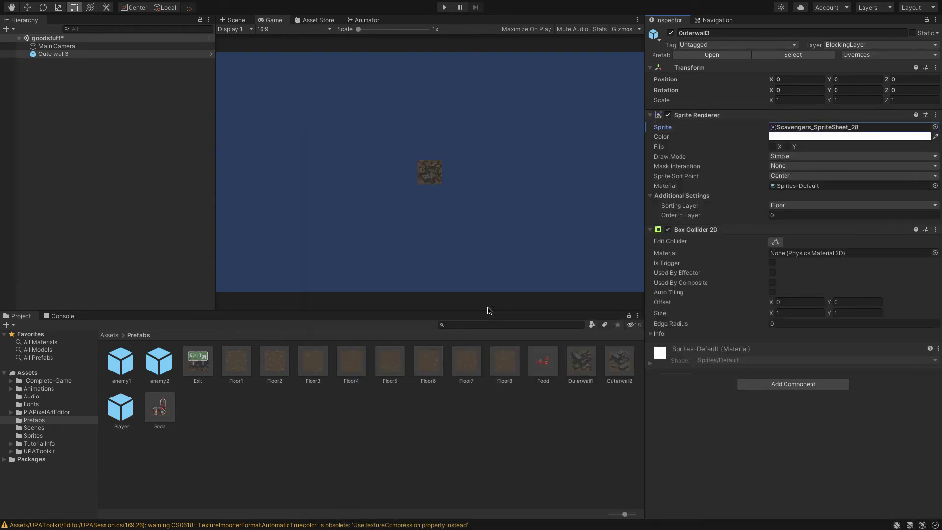
# Save the Outerwall3 object as a new original prefab in the Prefabs folder
pyautogui.click(63, 55)
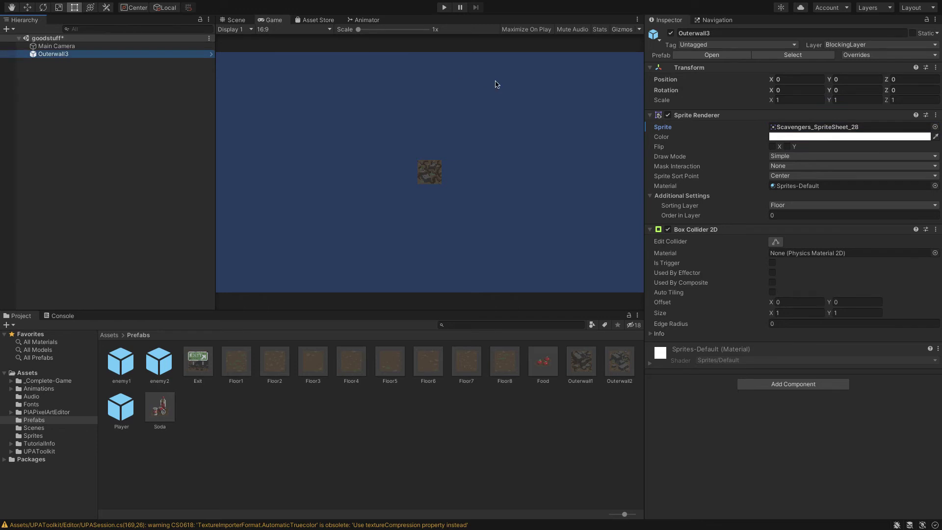
pyautogui.moveTo(74, 55); pyautogui.dragTo(44, 422)
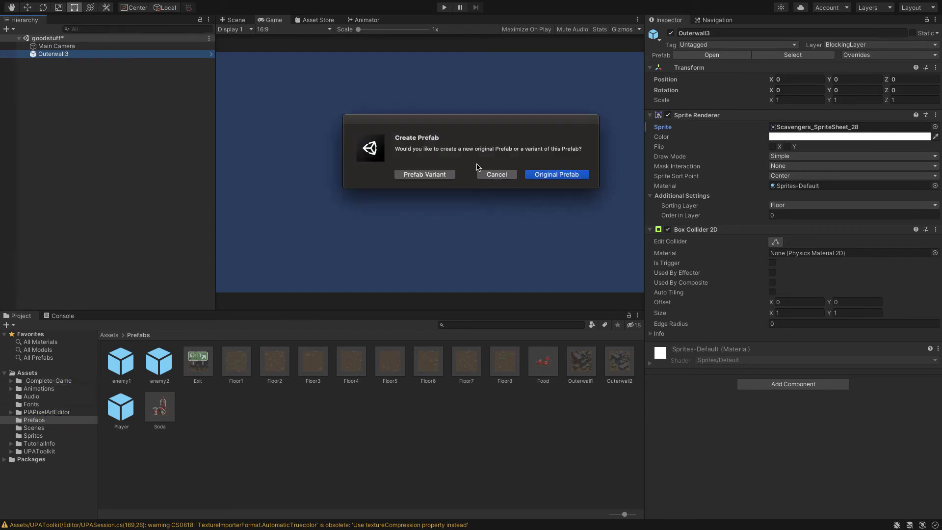
pyautogui.click(553, 175)
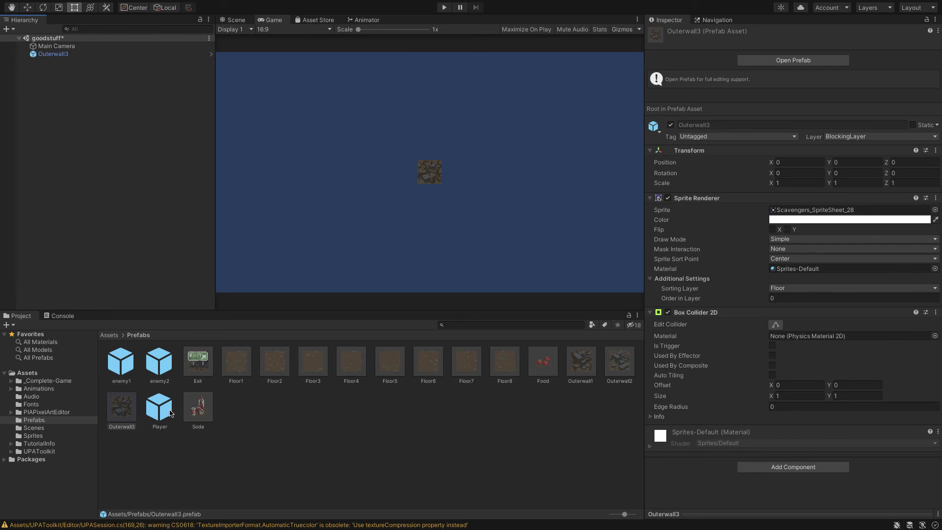
# Review the settings of the finished floor, Food and Soda prefabs
pyautogui.click(270, 355)
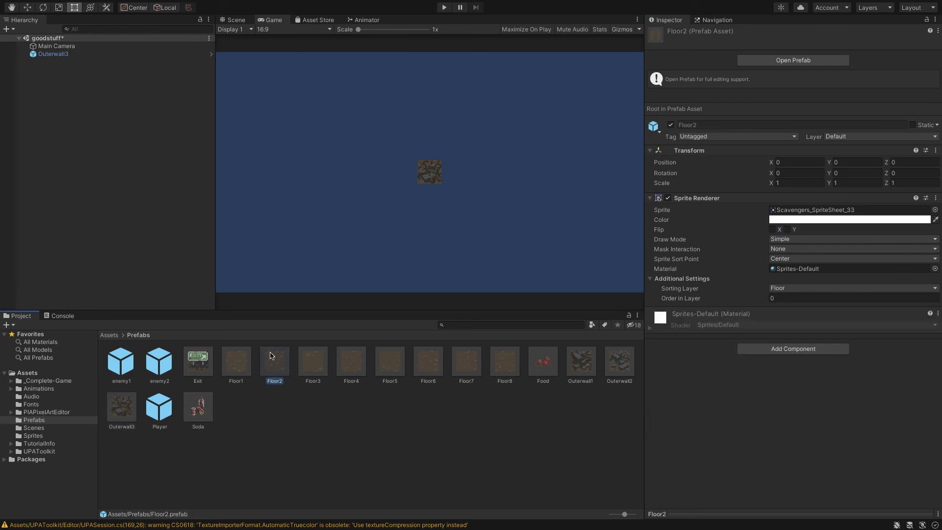
pyautogui.click(217, 372)
pyautogui.click(240, 367)
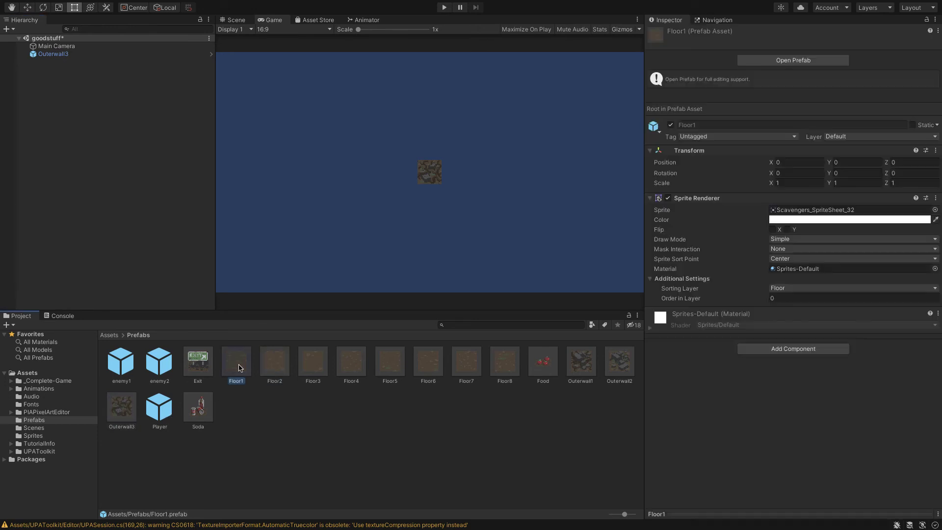
pyautogui.click(506, 377)
pyautogui.click(552, 375)
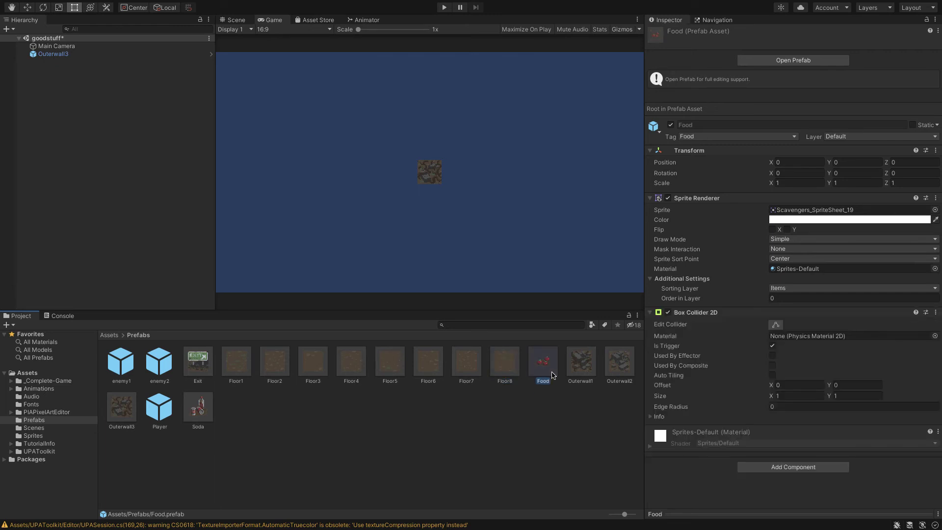
pyautogui.click(199, 408)
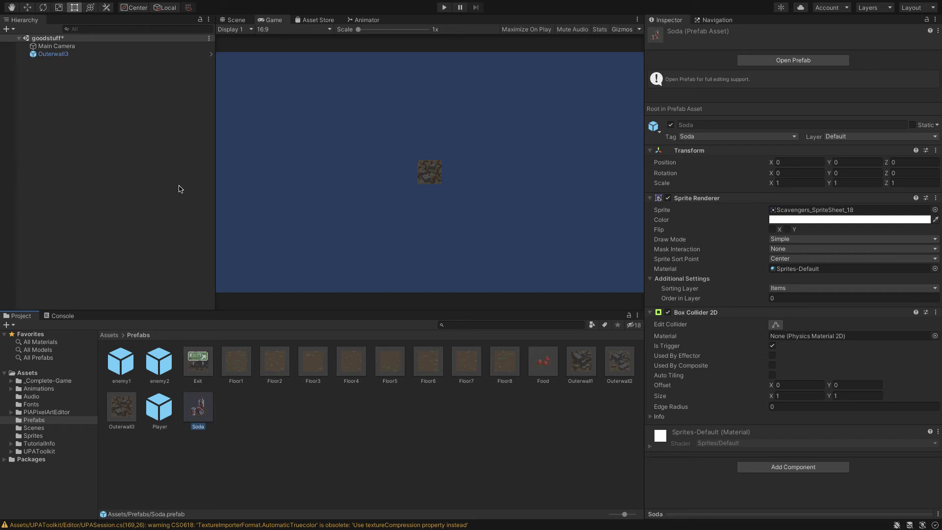
# Try to rename the Outerwall3 object in the scene to Innerwall1
pyautogui.click(118, 54)
pyautogui.click(680, 33)
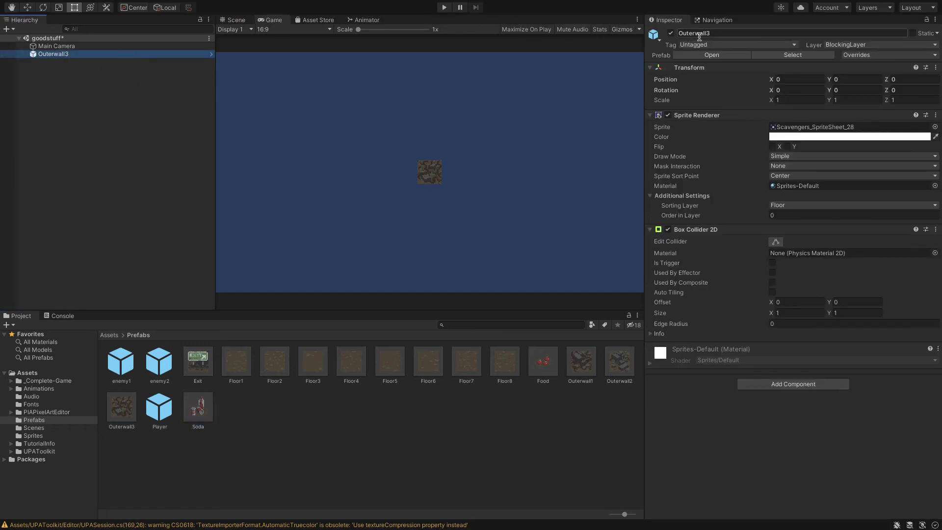
pyautogui.doubleClick(698, 34)
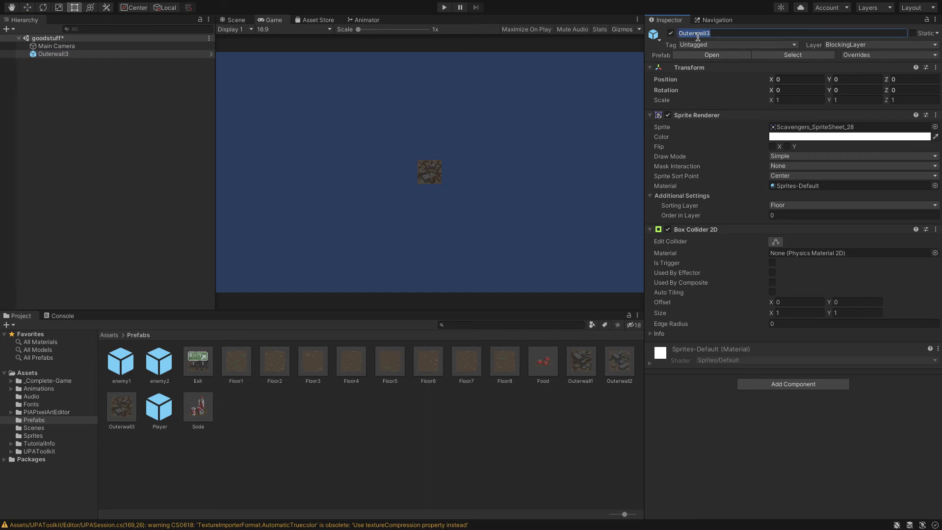
pyautogui.write('Innerwall1')
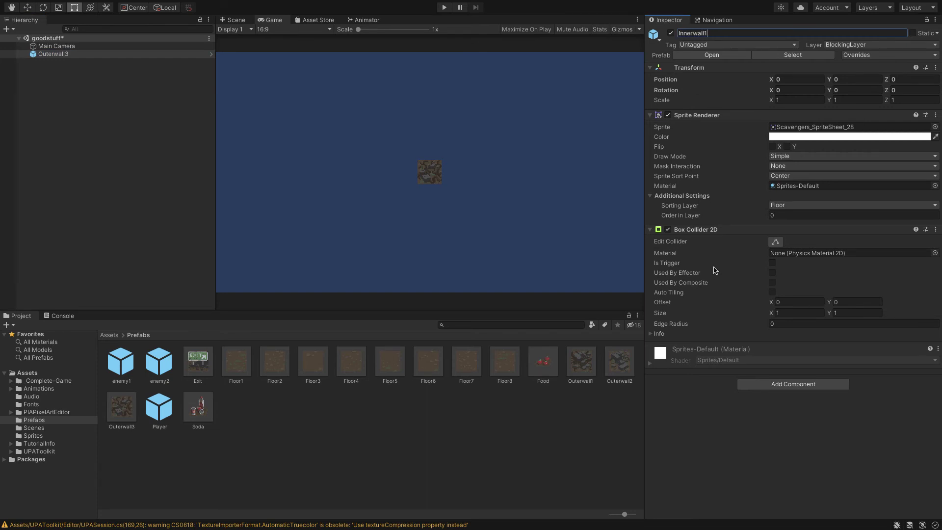
# Change the sprite of the wall object in the scene to Scavengers_SpriteSheet_21
pyautogui.click(934, 127)
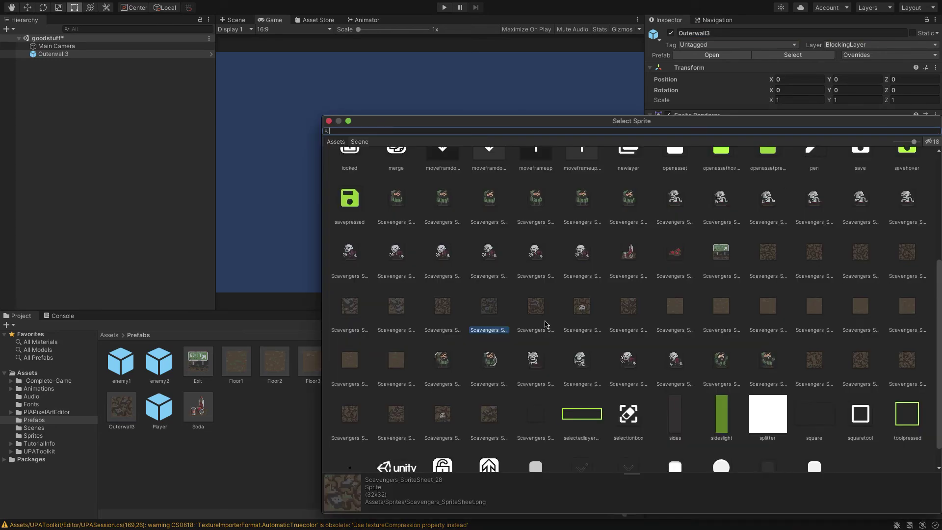
pyautogui.click(768, 259)
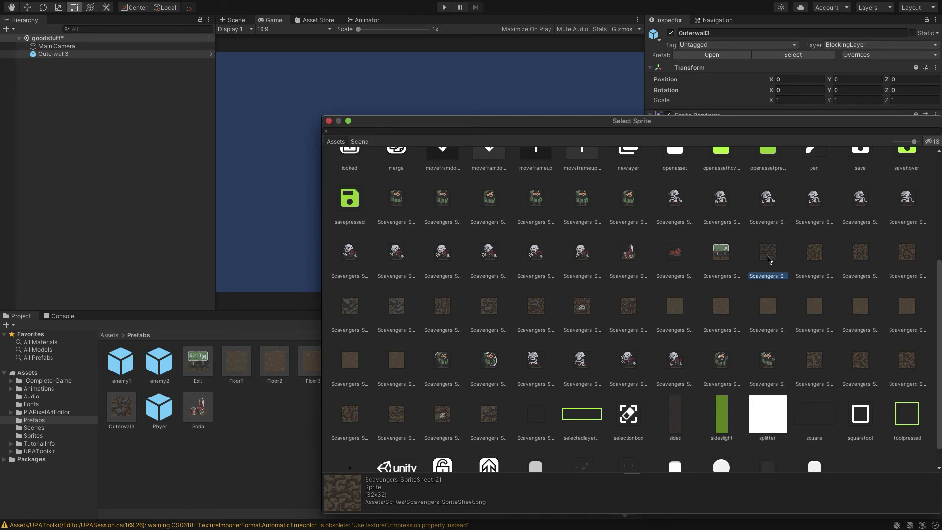
pyautogui.doubleClick(769, 260)
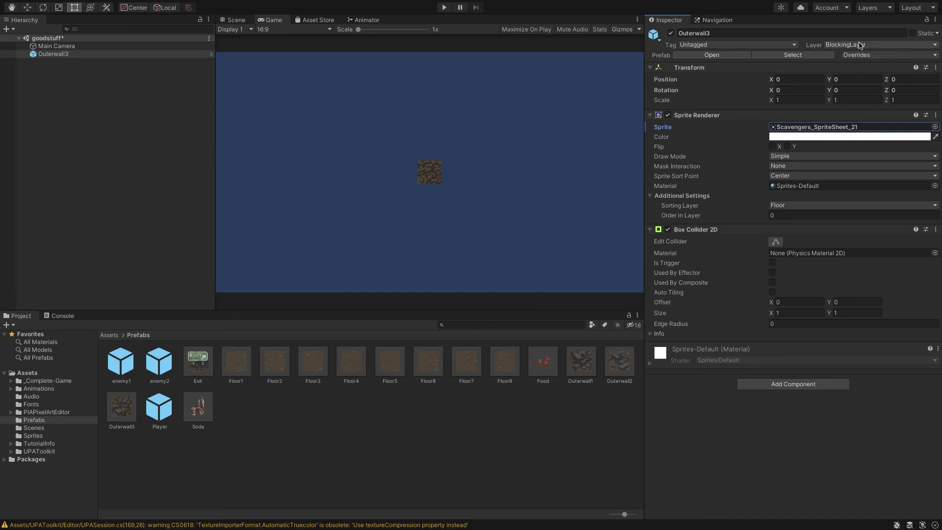
# Keep the scene's wall object untagged and set its sorting layer to Items
pyautogui.click(772, 45)
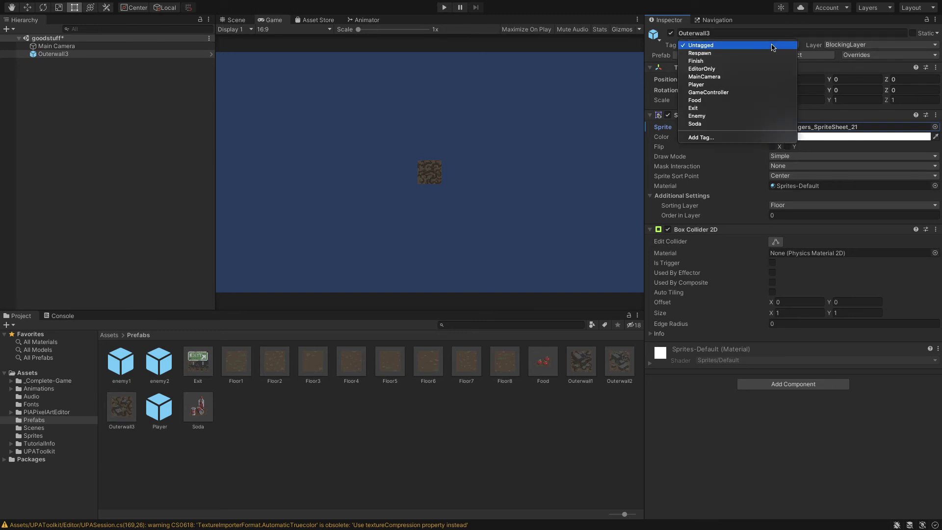
pyautogui.click(773, 45)
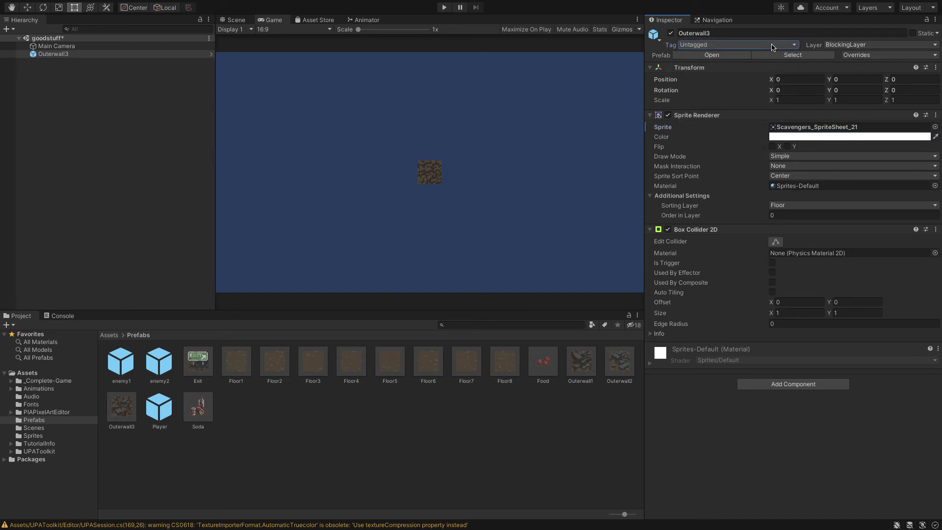
pyautogui.click(795, 208)
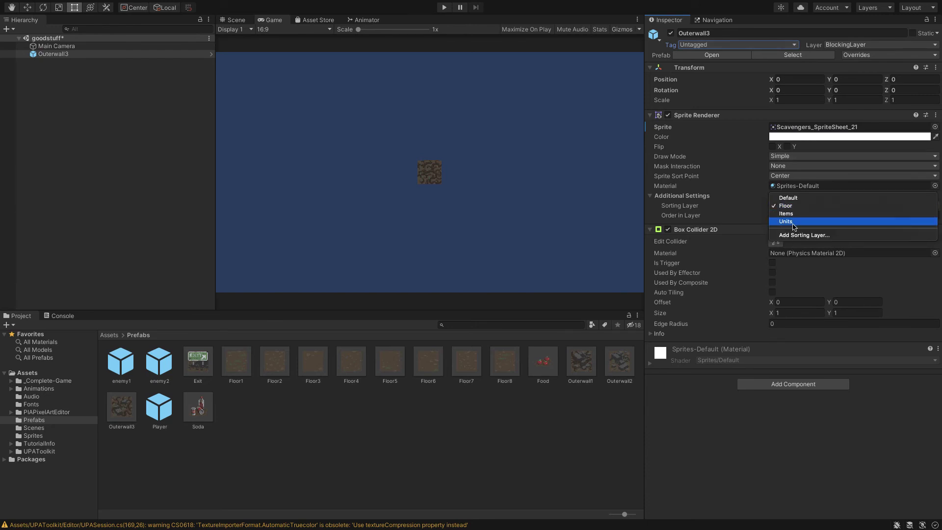
pyautogui.click(799, 212)
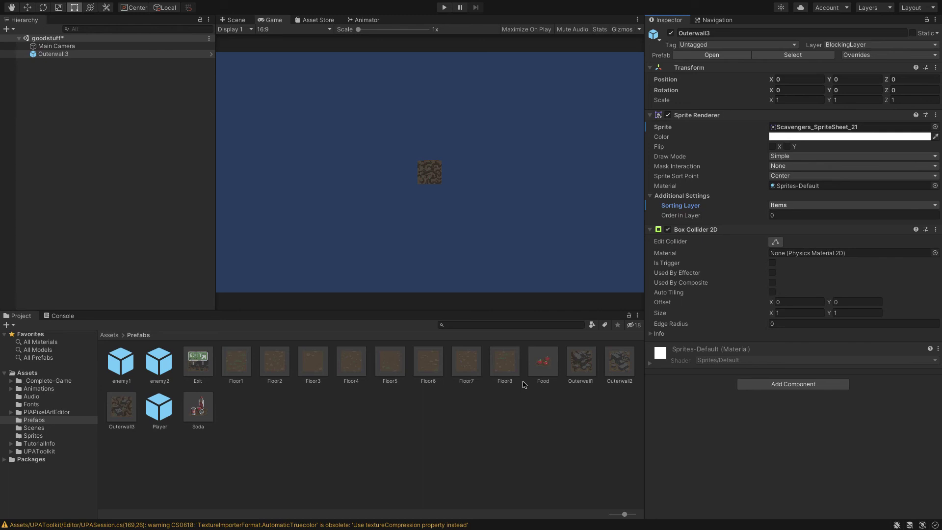
# Check the sorting layer of the Outerwall1 prefab and keep it on Floor
pyautogui.click(593, 366)
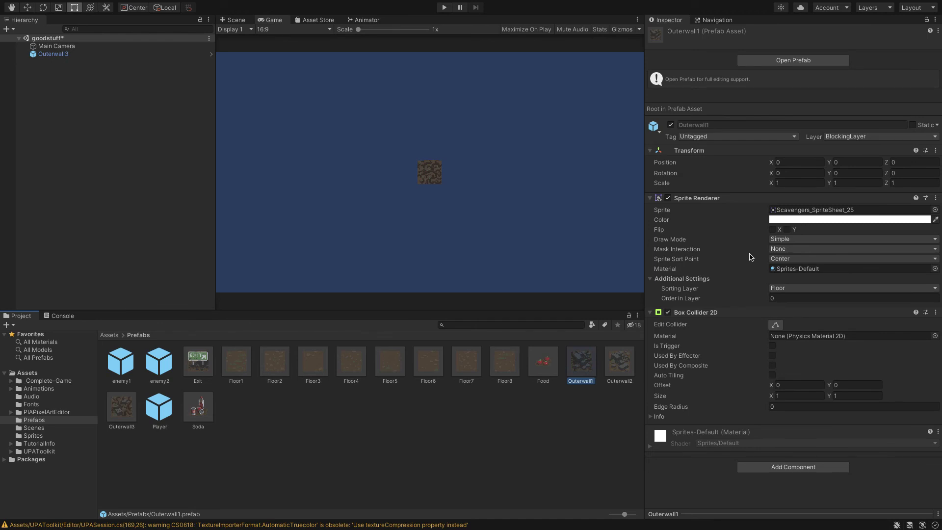
pyautogui.click(774, 288)
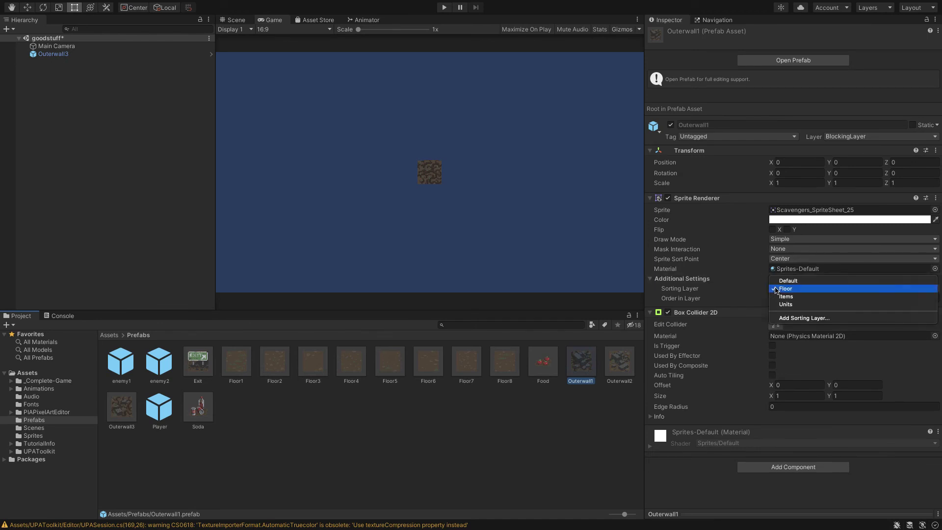
pyautogui.click(776, 290)
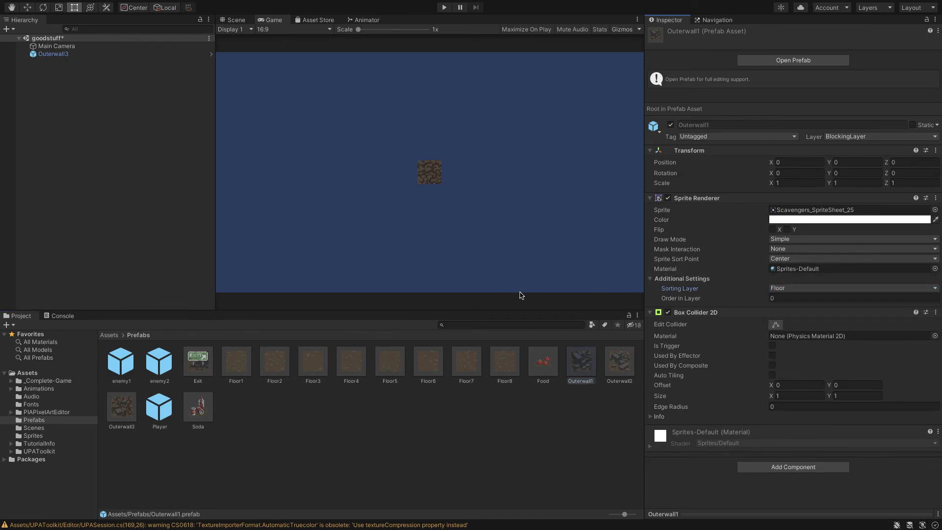
# Rename the Outerwall3 object in the scene to InnerWall1
pyautogui.click(103, 54)
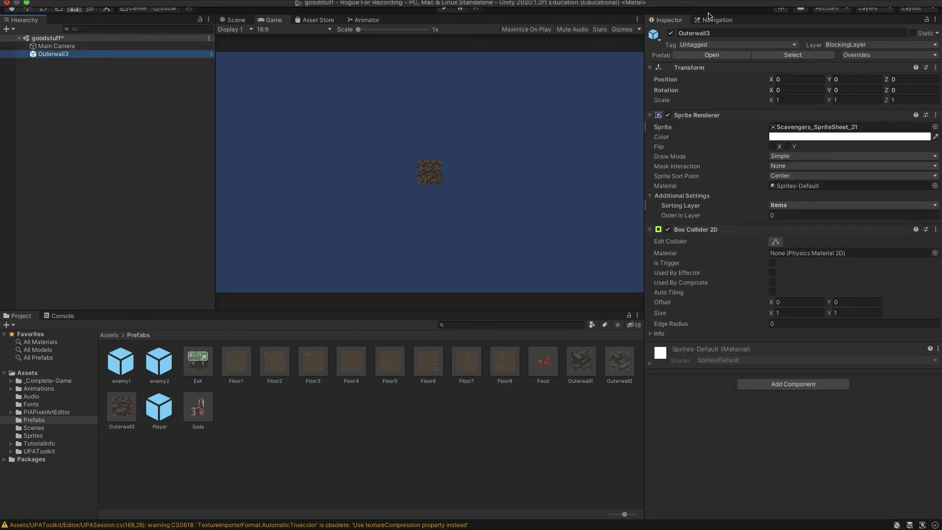
pyautogui.click(714, 34)
pyautogui.write('InnerWall1')
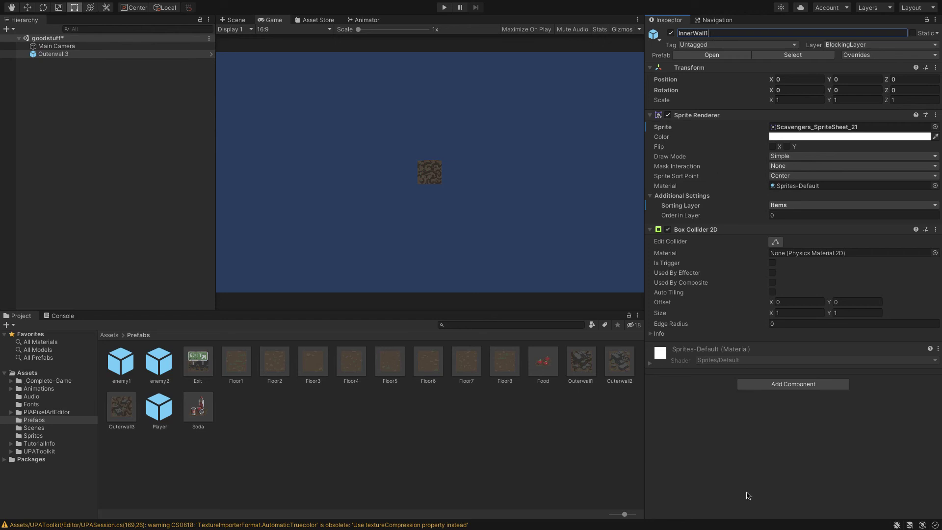
pyautogui.press('Return')
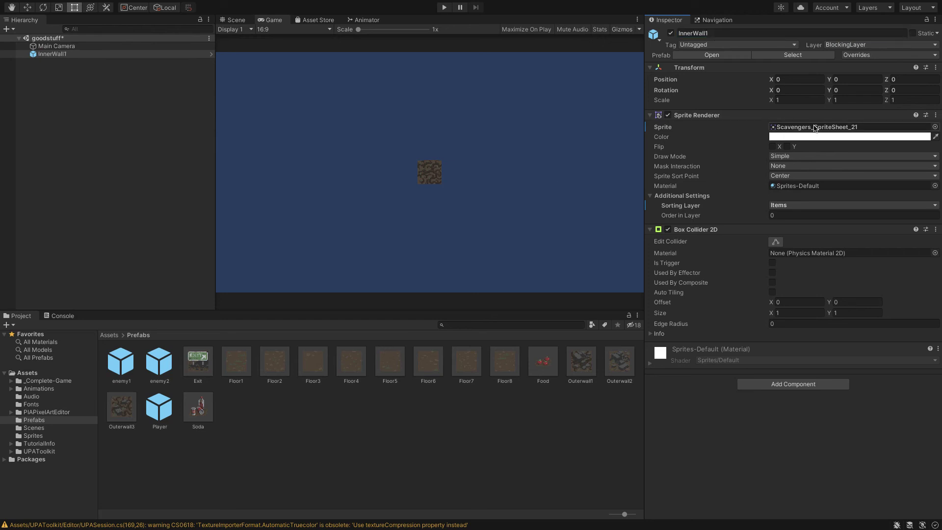
# Keep InnerWall1 on BlockingLayer and save it as an original prefab in the Prefabs folder
pyautogui.click(863, 45)
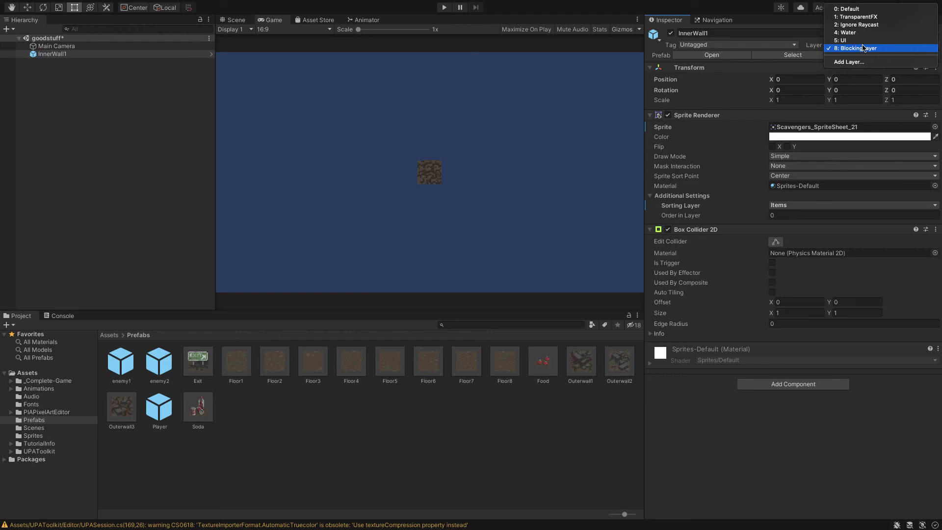
pyautogui.click(837, 408)
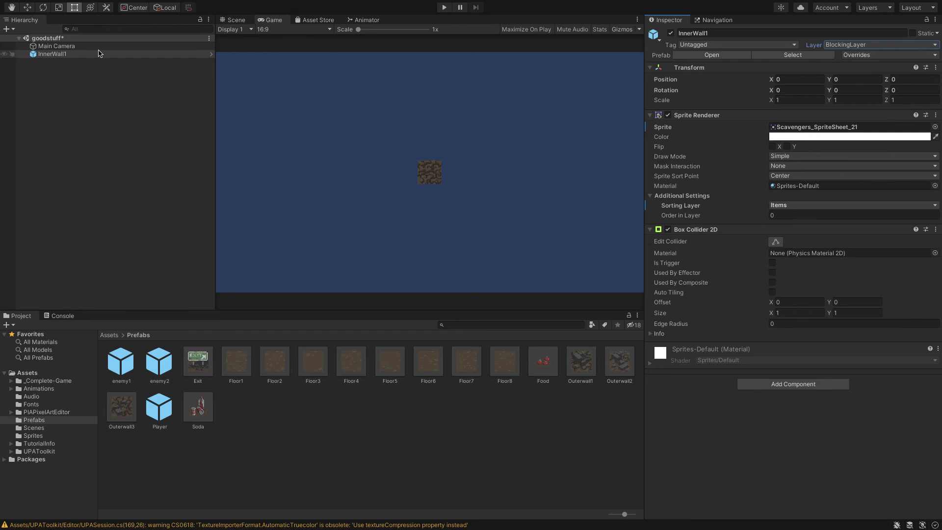
pyautogui.moveTo(98, 53); pyautogui.dragTo(45, 422)
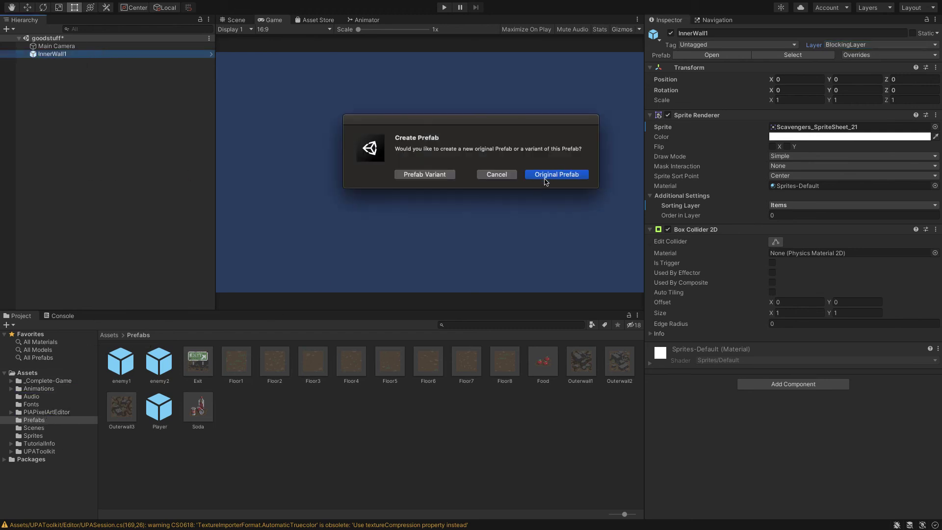
pyautogui.click(544, 181)
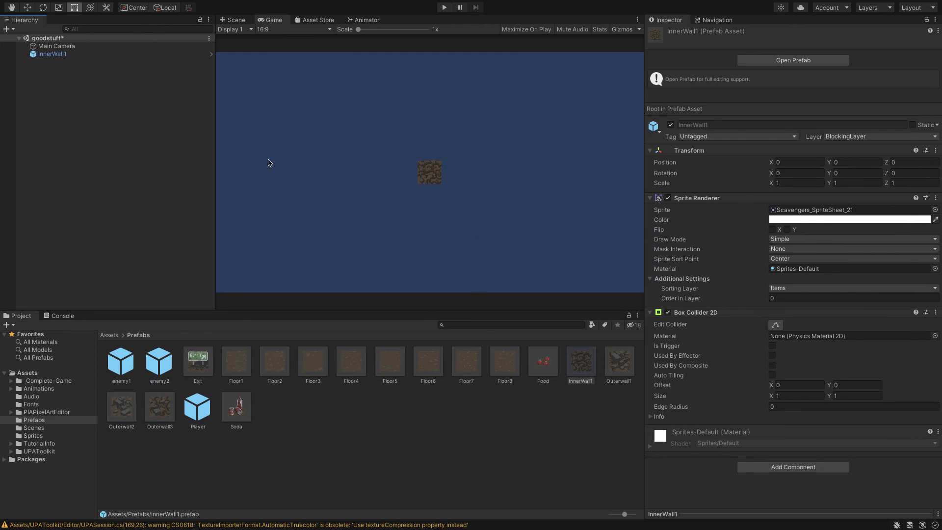
# Rename the InnerWall1 object in the scene to InnerWall2
pyautogui.click(107, 55)
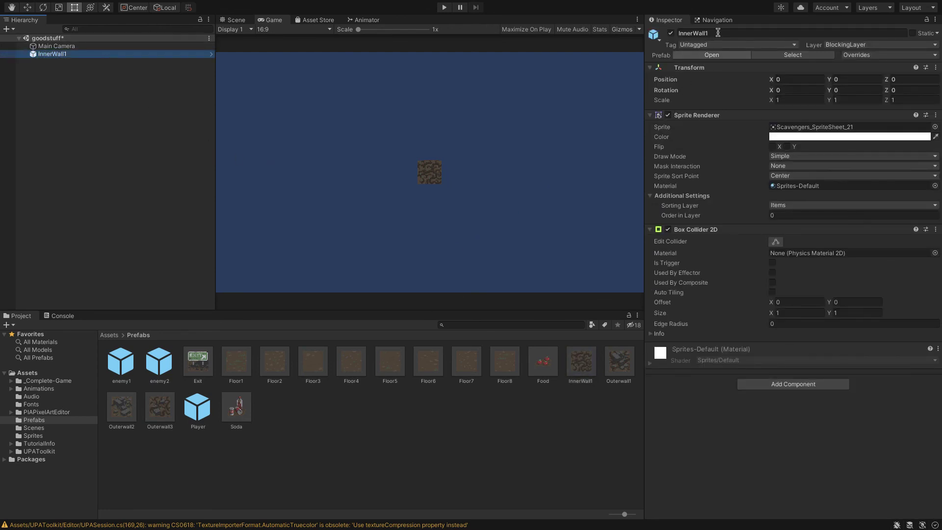
pyautogui.click(724, 33)
pyautogui.click(725, 33)
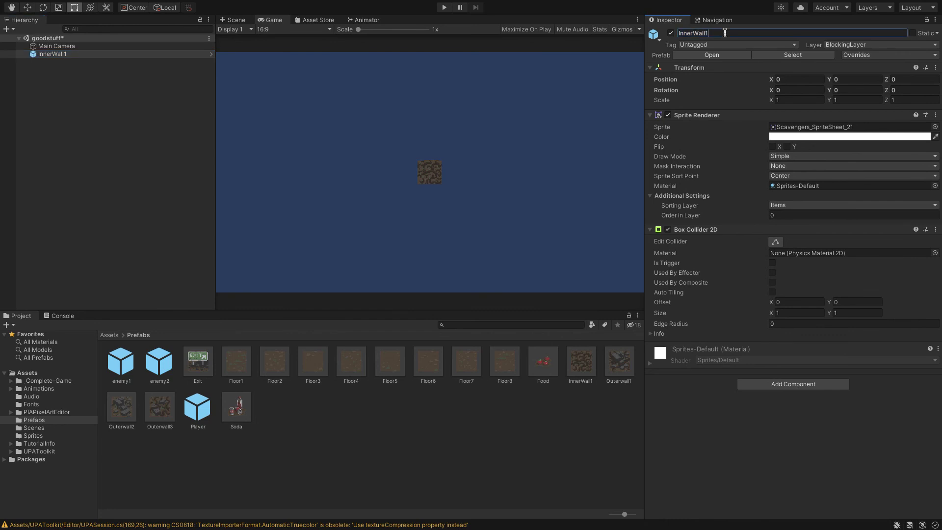
pyautogui.click(725, 474)
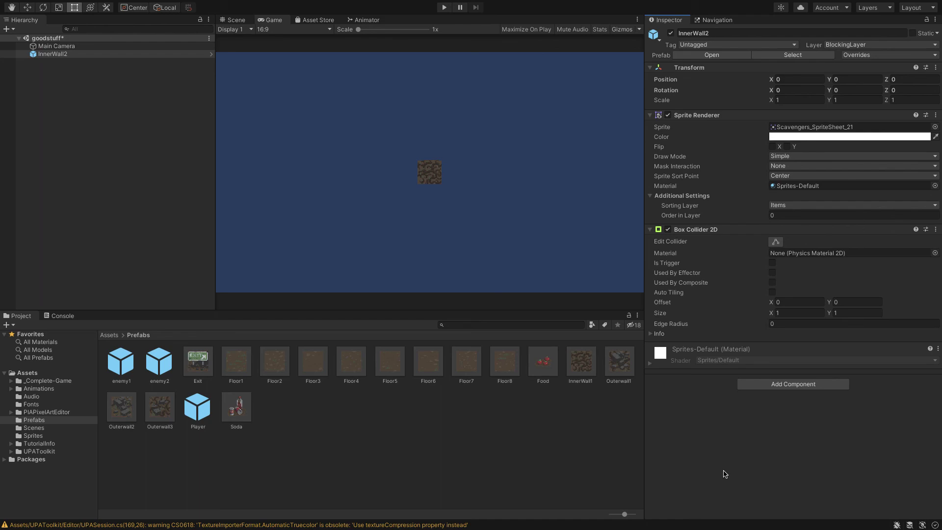
# Change the sprite of the InnerWall2 object to Scavengers_SpriteSheet_22
pyautogui.click(934, 127)
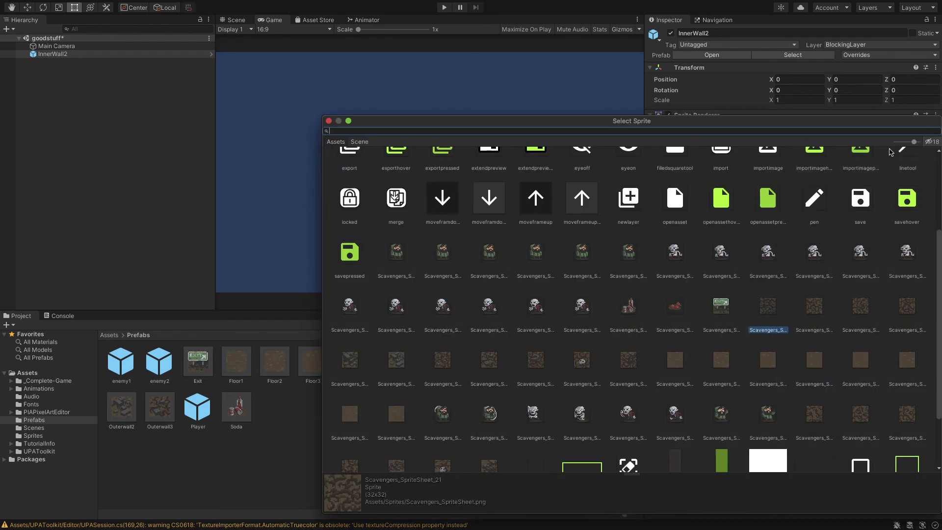
pyautogui.click(806, 308)
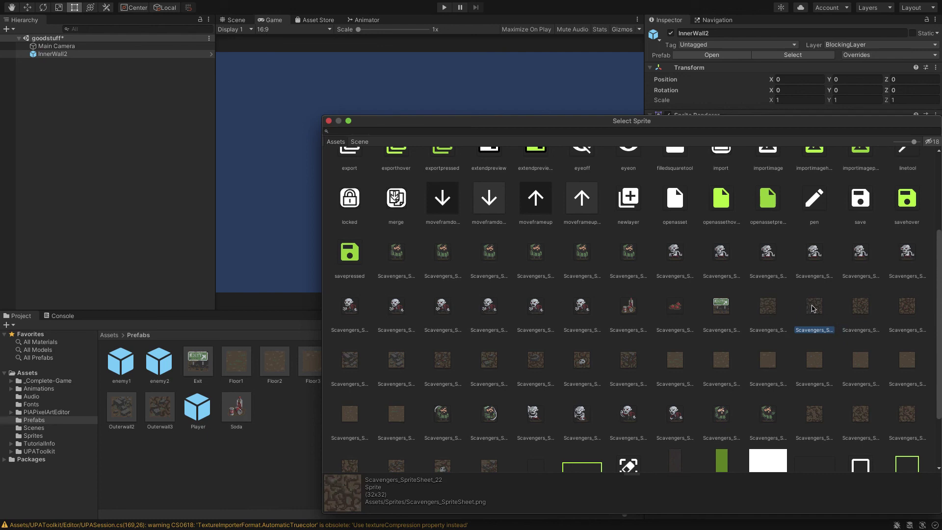
pyautogui.doubleClick(812, 307)
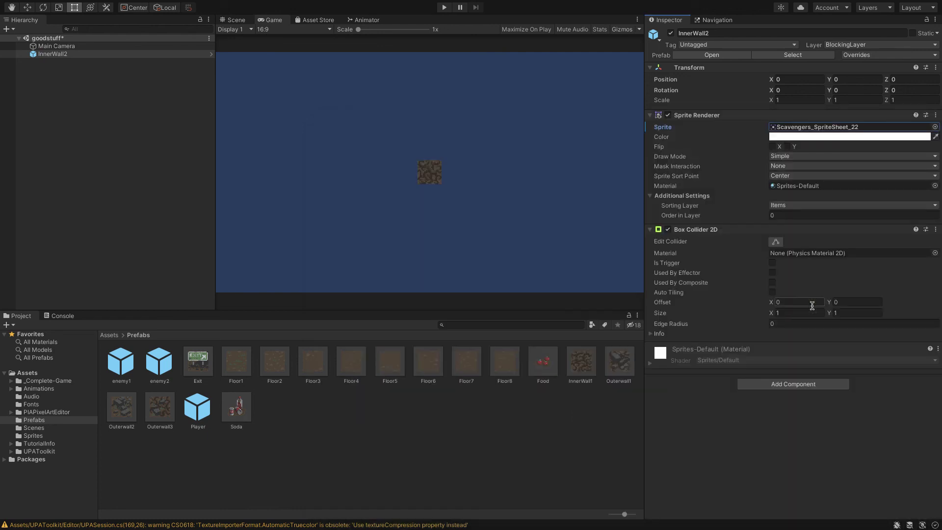
# Save the InnerWall2 object as an original prefab in the Prefabs folder
pyautogui.click(196, 96)
pyautogui.click(85, 54)
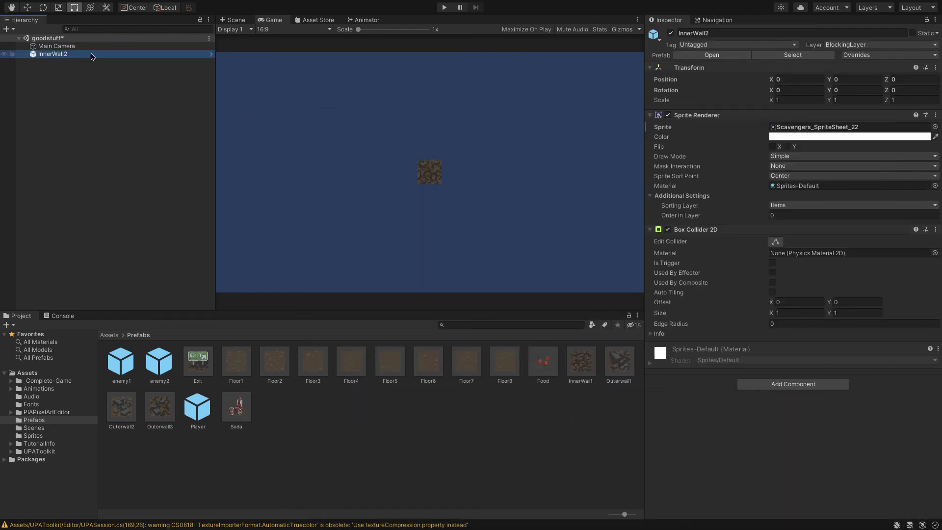
pyautogui.moveTo(91, 57); pyautogui.dragTo(47, 420)
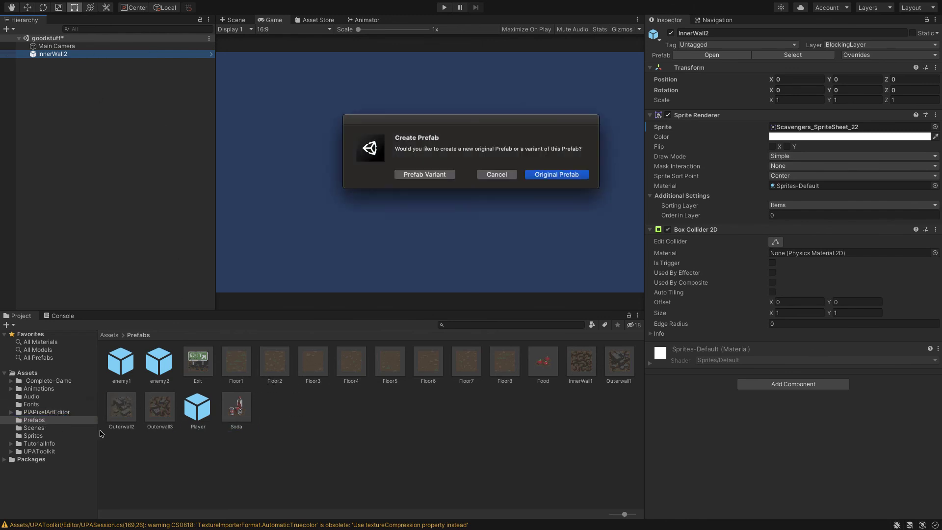
pyautogui.click(556, 174)
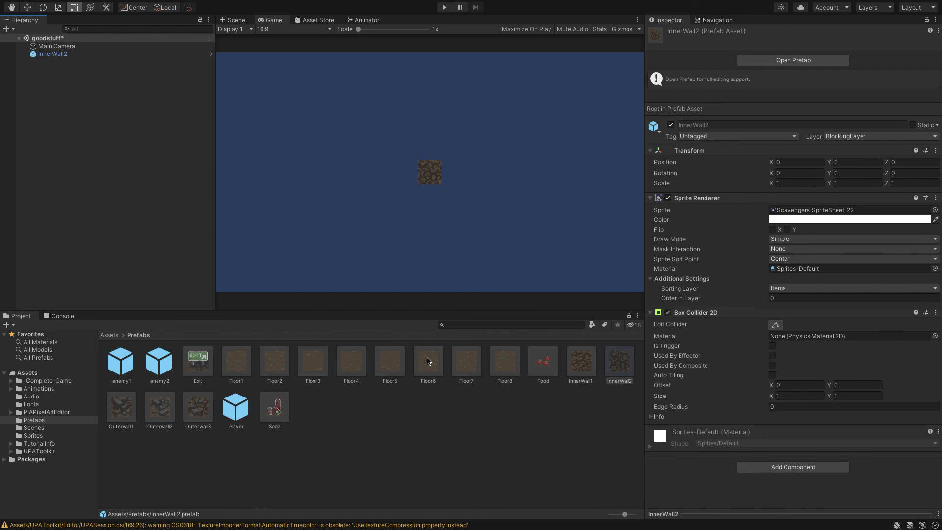
pyautogui.moveTo(581, 3)
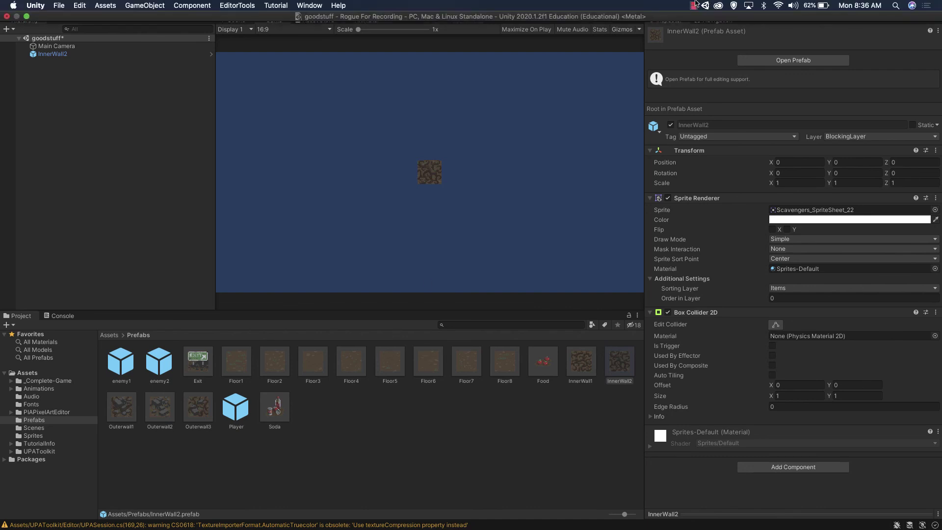
pyautogui.click(694, 5)
pyautogui.click(711, 22)
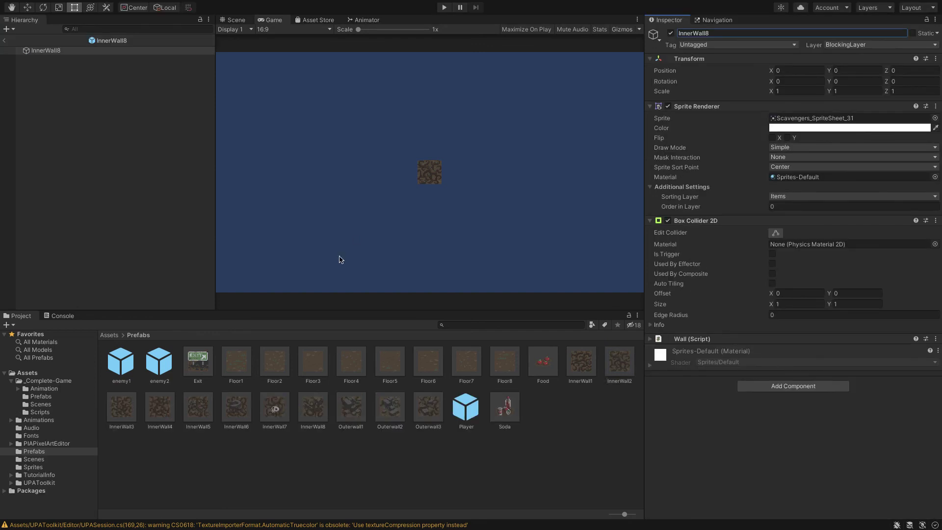
# Review the sprites, layers and components of the InnerWall1 to InnerWall8 prefabs, and glance at Floor3
pyautogui.moveTo(301, 3)
pyautogui.click(572, 361)
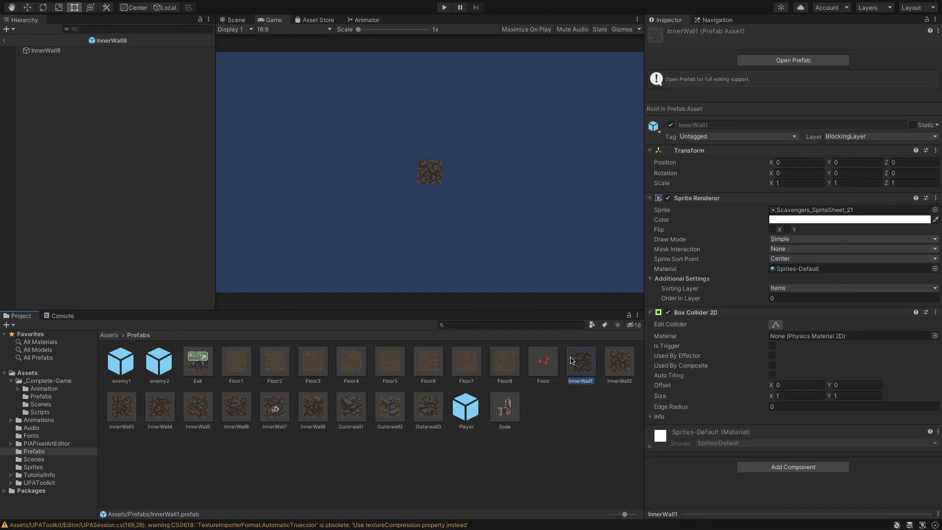
pyautogui.press('Right')
pyautogui.click(117, 406)
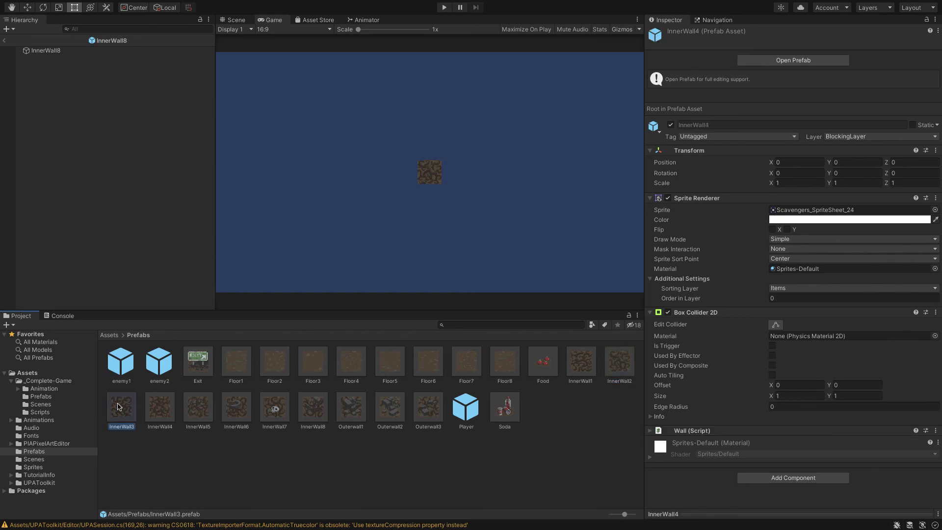
pyautogui.press('Right')
pyautogui.press('Right')
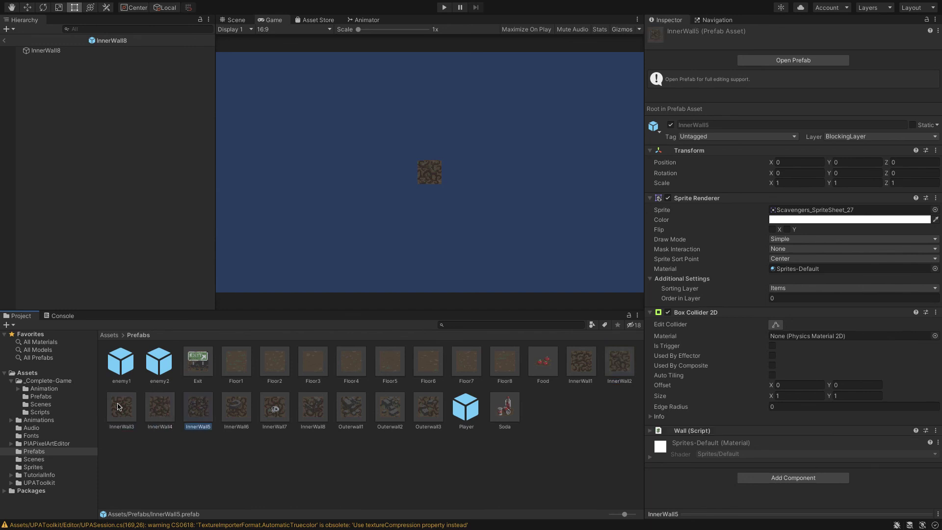
pyautogui.press('Right')
pyautogui.press('Right')
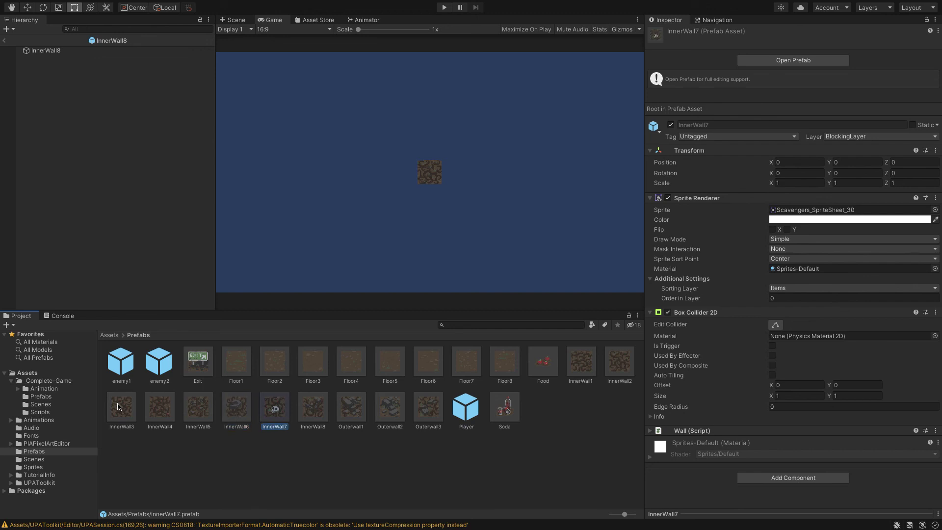
pyautogui.press('Right')
pyautogui.click(309, 459)
pyautogui.click(320, 410)
pyautogui.click(294, 417)
pyautogui.click(320, 409)
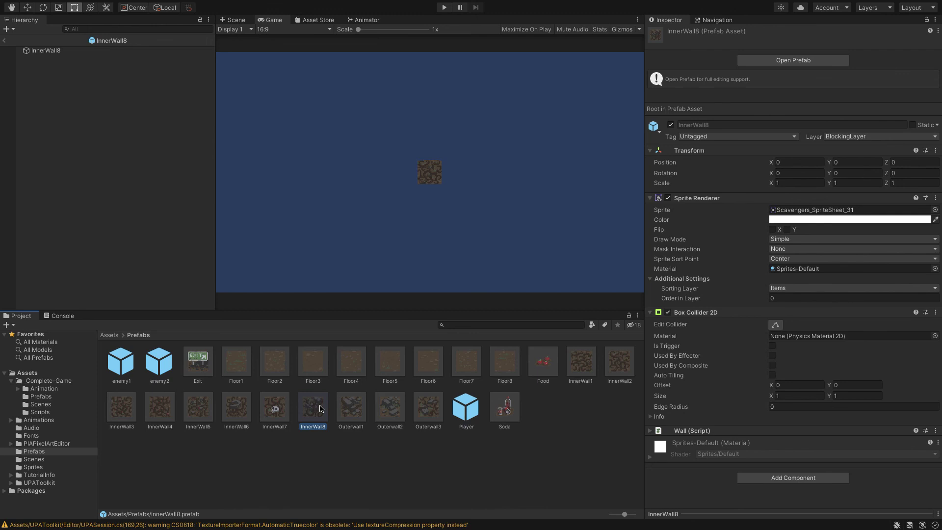
pyautogui.click(312, 366)
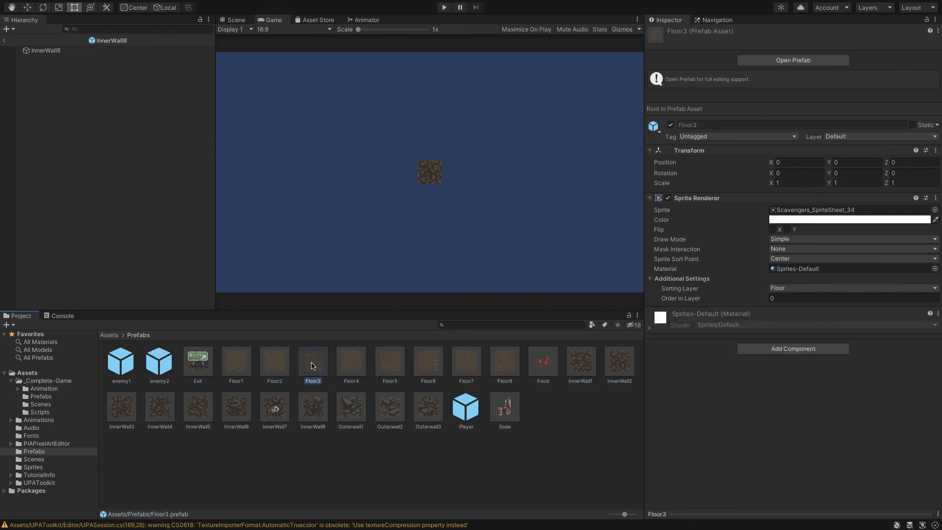
# Leave the editing mode of the InnerWall8 prefab and save the project
pyautogui.click(4, 40)
pyautogui.click(59, 6)
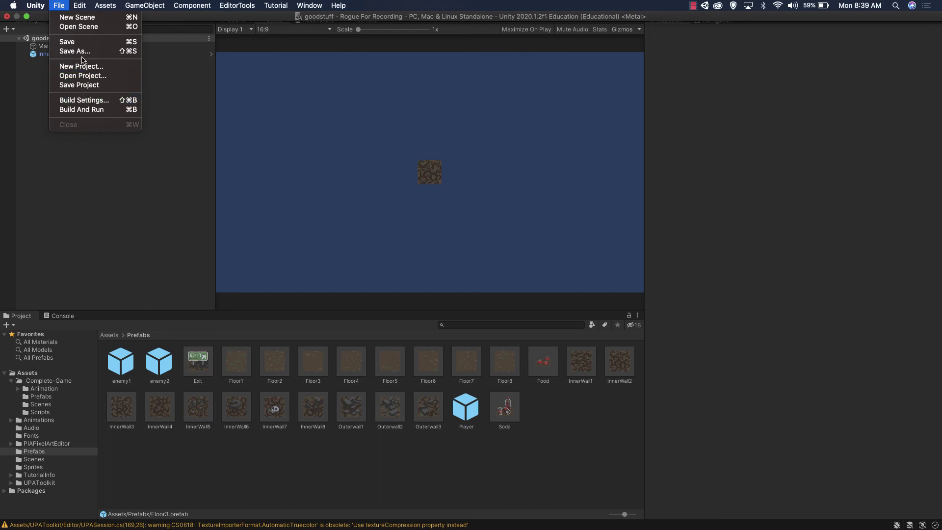
pyautogui.click(76, 85)
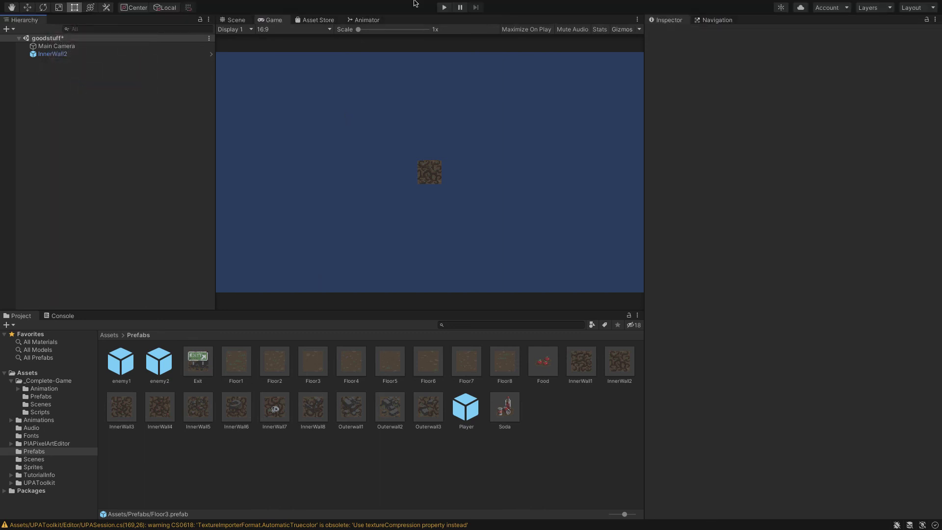